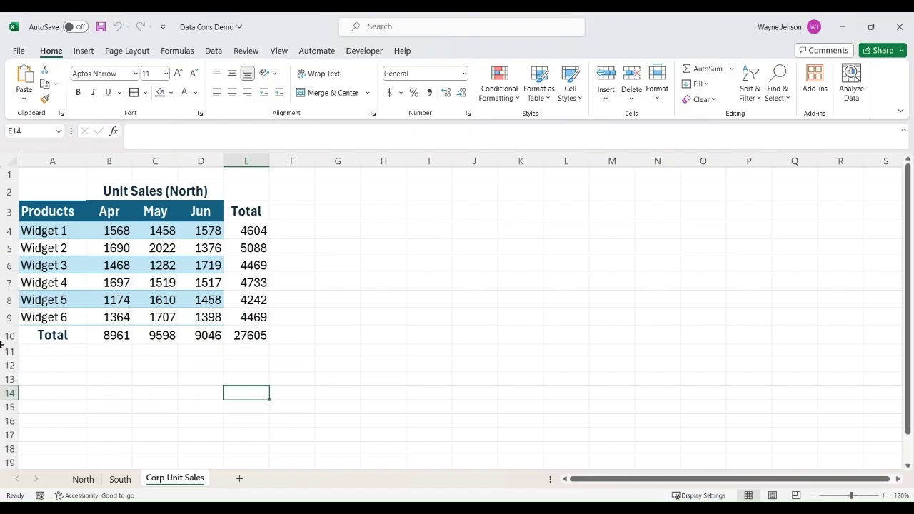
# Create a copy of the South sheet at the end of the workbook and rename the copy Corp
pyautogui.click(83, 479)
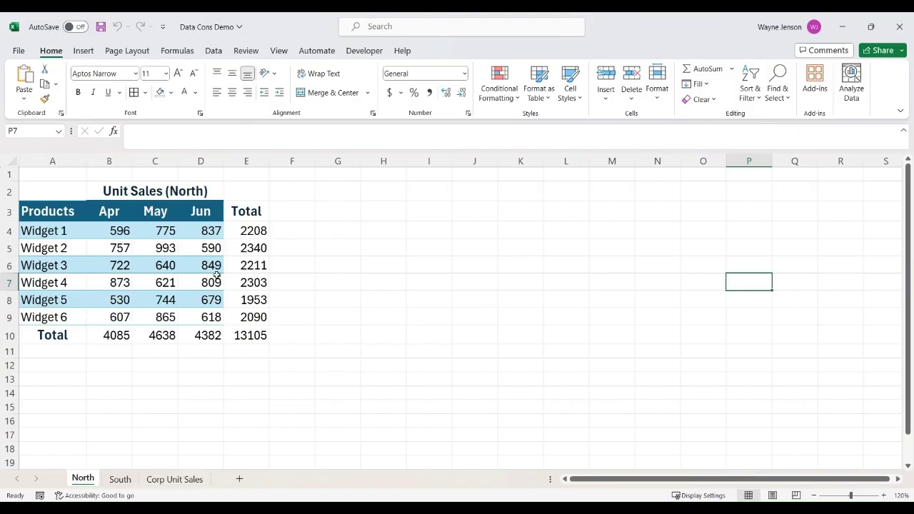
pyautogui.click(120, 479)
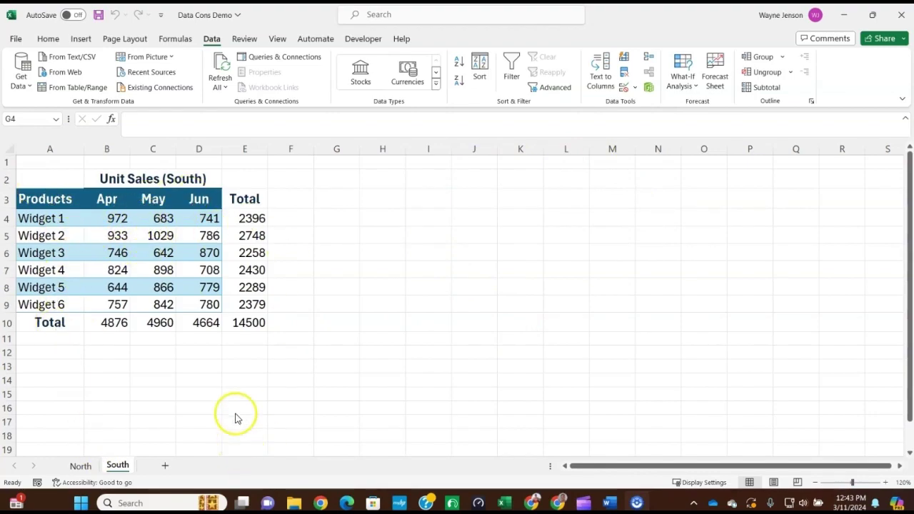
pyautogui.click(118, 466)
pyautogui.rightClick(118, 466)
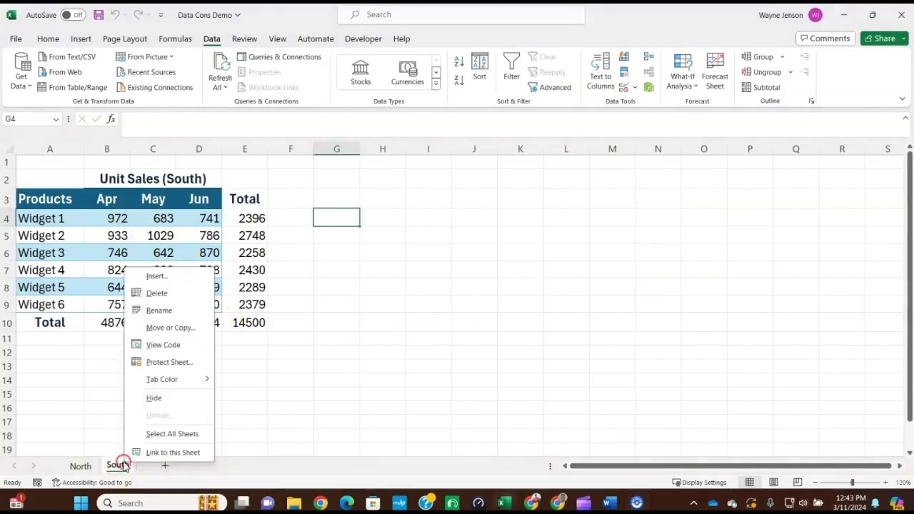
pyautogui.click(171, 328)
pyautogui.click(133, 348)
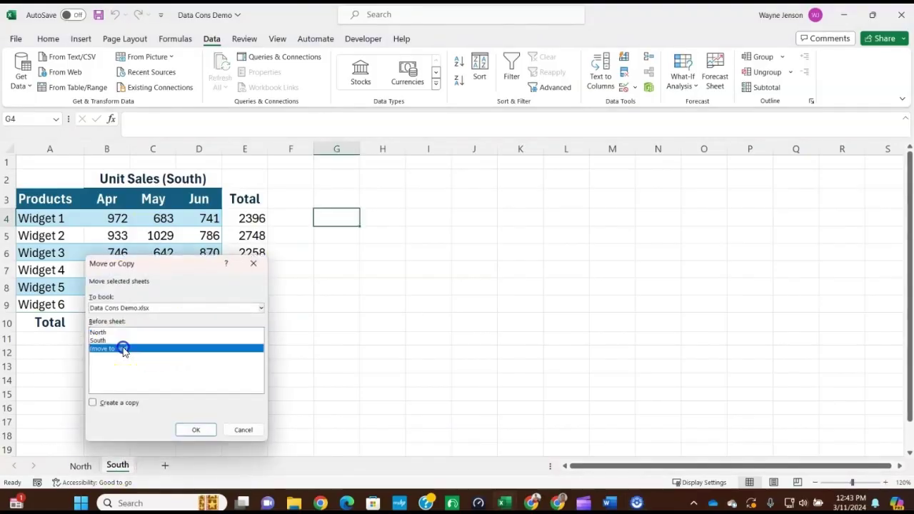
pyautogui.click(94, 403)
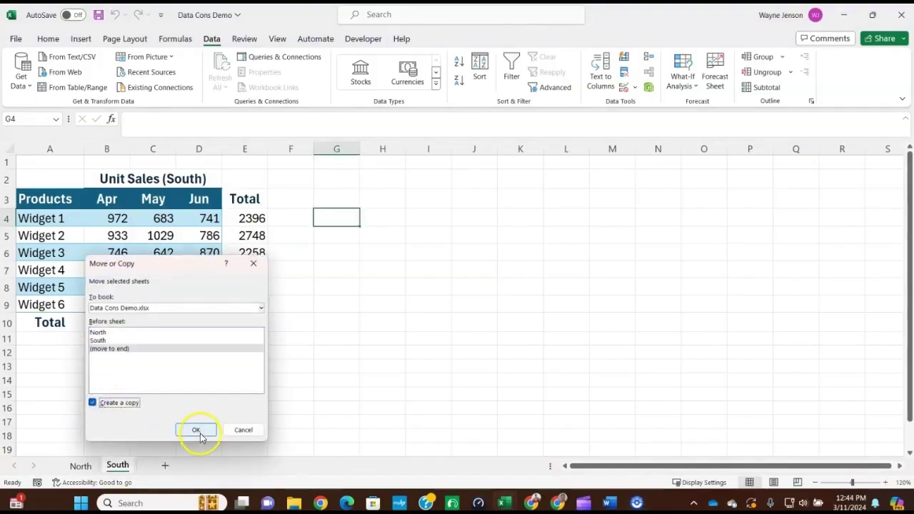
pyautogui.click(196, 430)
pyautogui.doubleClick(166, 465)
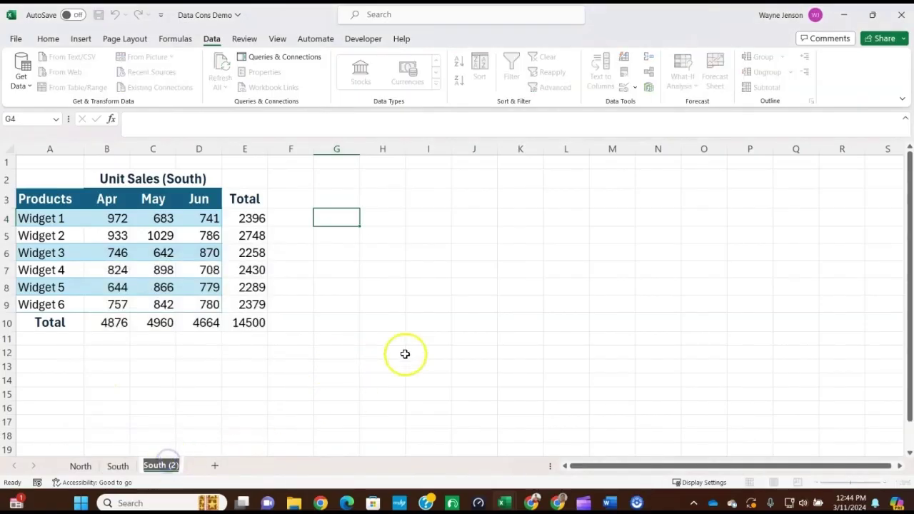
pyautogui.write('Corp')
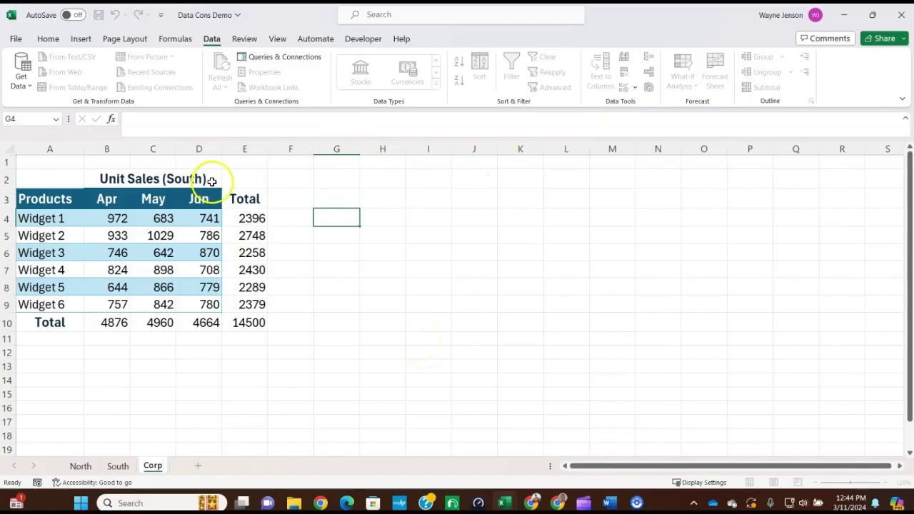
# Change the table title in B2 of the Corp sheet to "Unit Sales (Corp)"
pyautogui.doubleClick(198, 176)
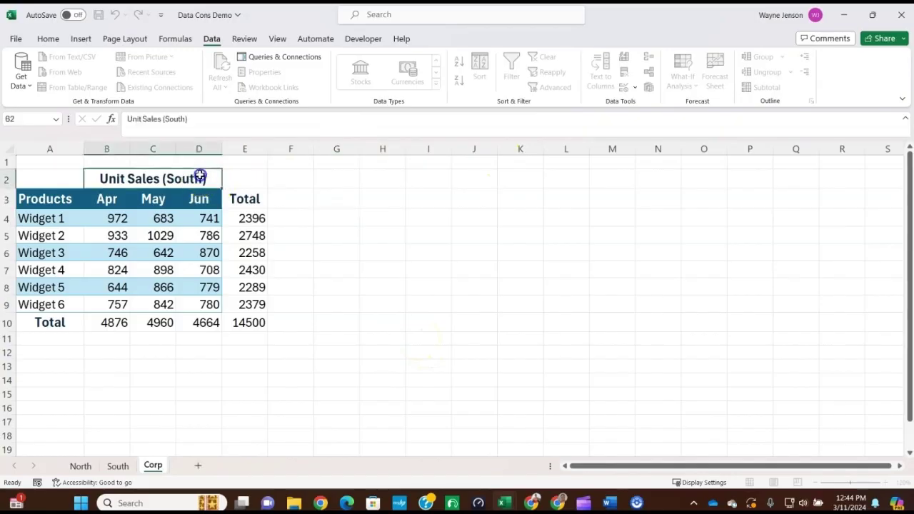
pyautogui.click(177, 118)
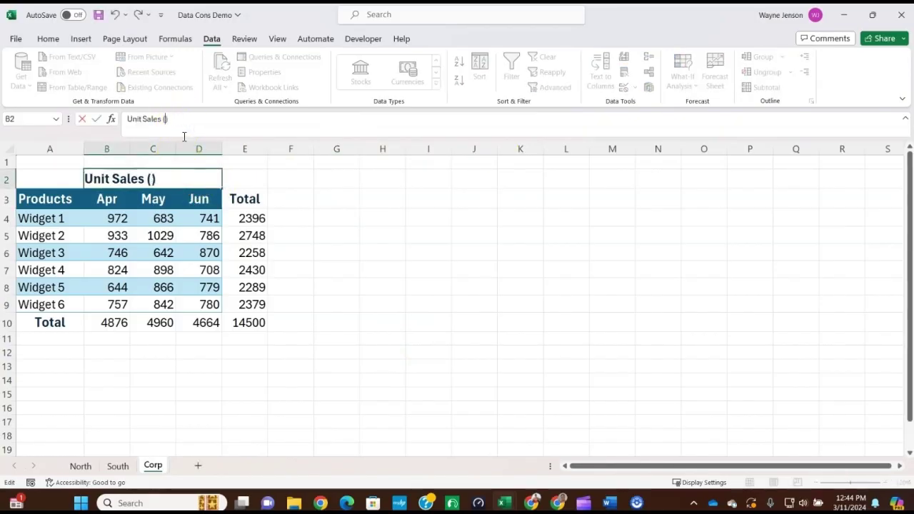
pyautogui.write('Corp')
pyautogui.click(288, 217)
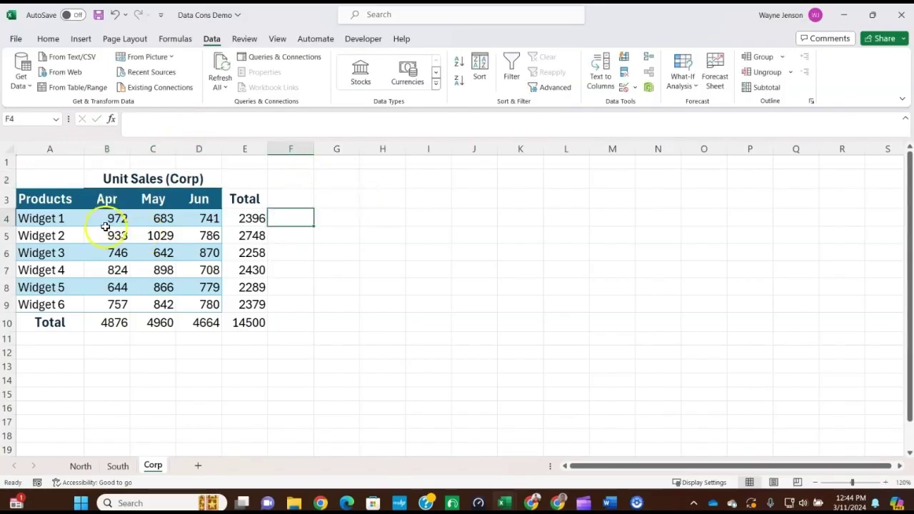
# Clear the contents of the monthly sales cells B4:D9 on the Corp sheet
pyautogui.moveTo(116, 218); pyautogui.dragTo(187, 299)
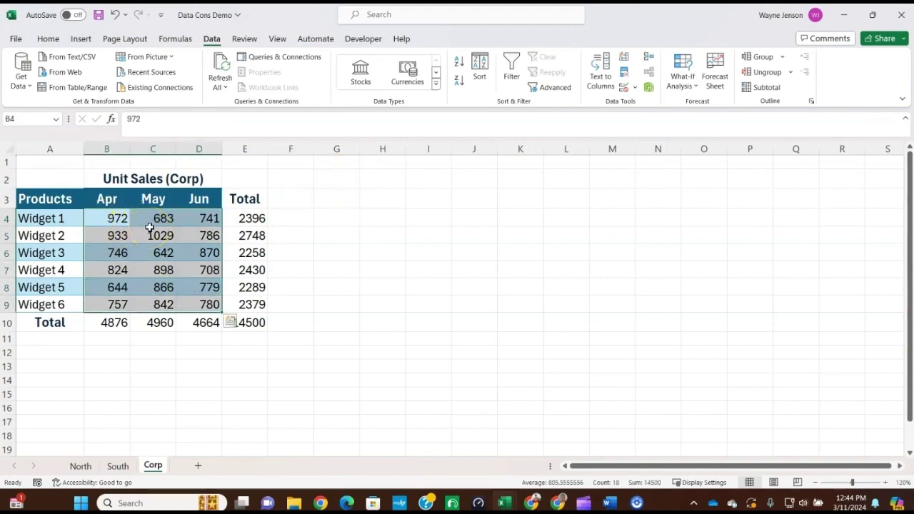
pyautogui.rightClick(117, 242)
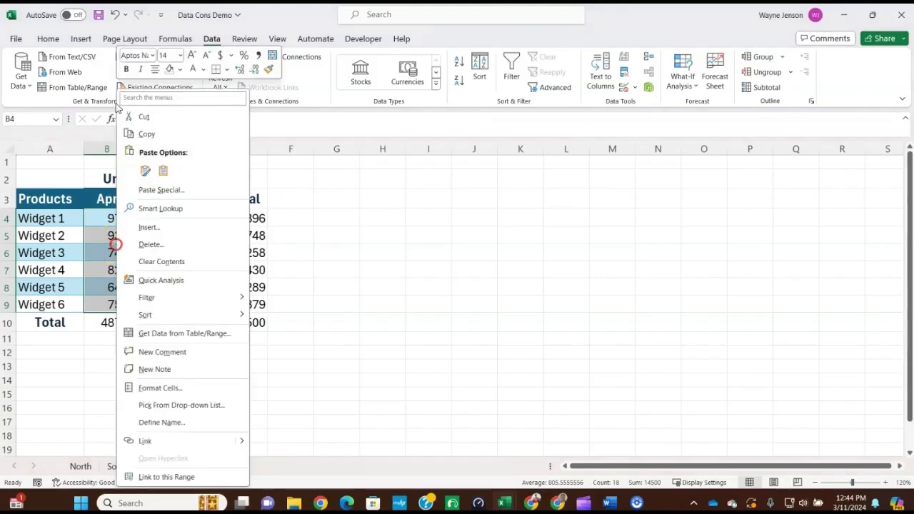
pyautogui.click(161, 261)
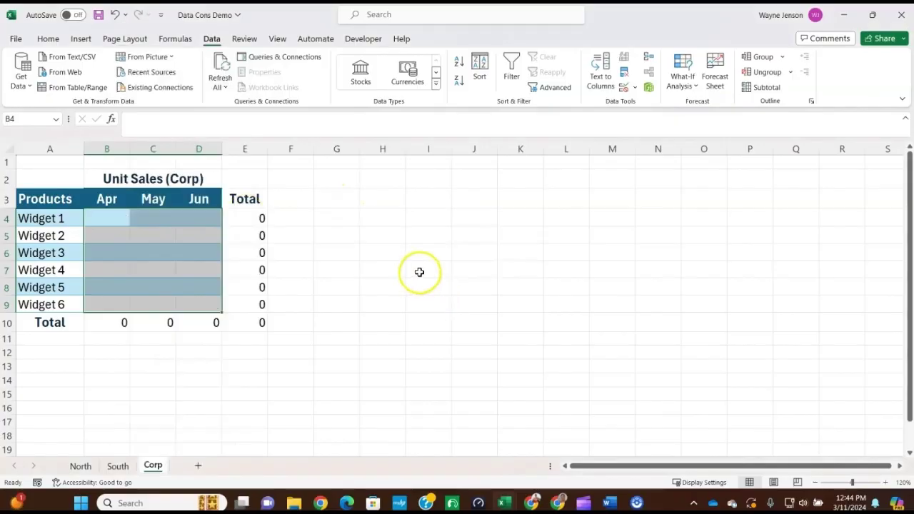
# Start a Consolidate operation with B4:D9 on the Corp sheet as destination, using the Sum function
pyautogui.moveTo(100, 217); pyautogui.dragTo(184, 306)
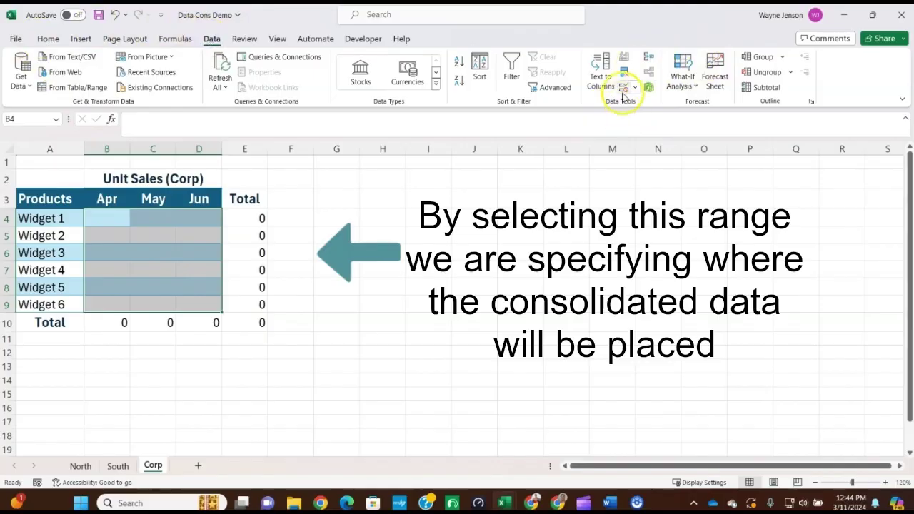
pyautogui.click(645, 57)
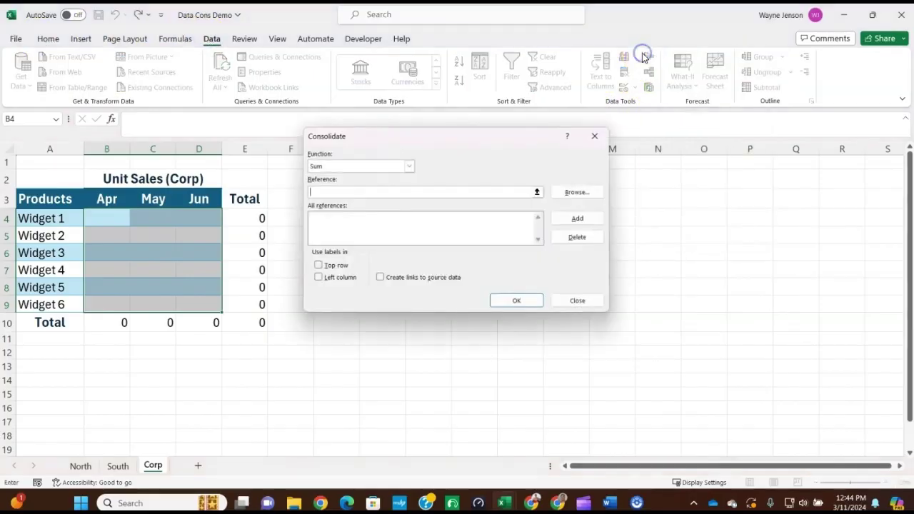
pyautogui.click(447, 155)
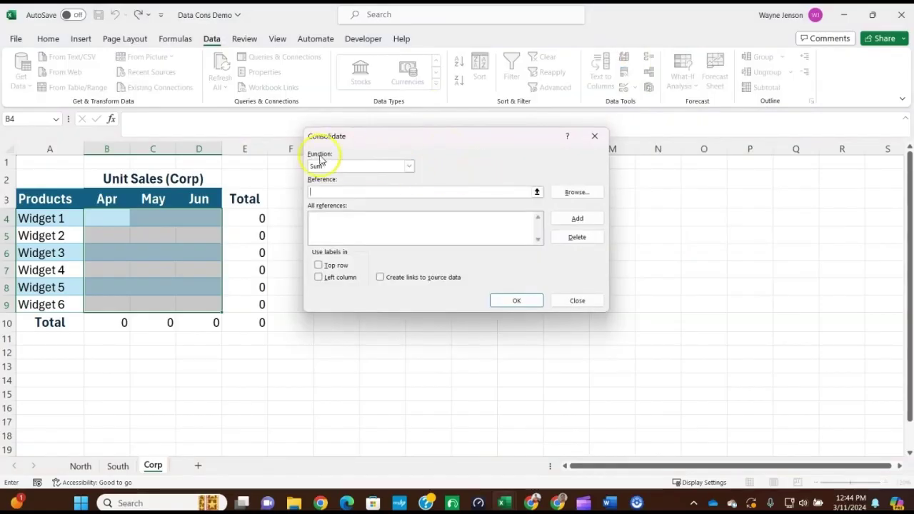
pyautogui.click(408, 166)
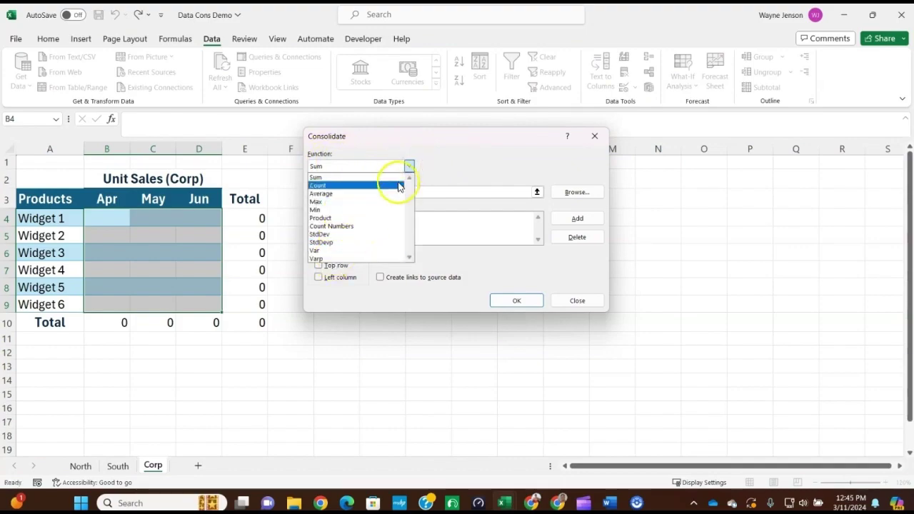
pyautogui.click(407, 165)
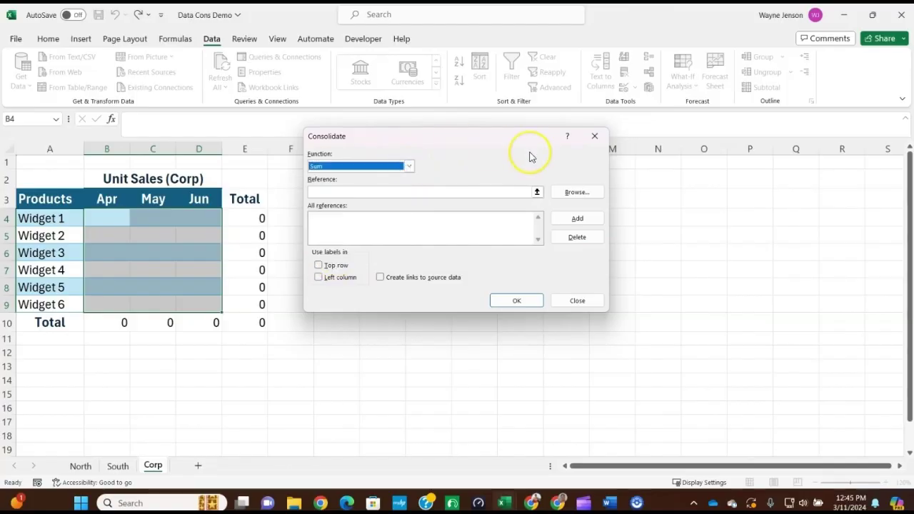
# Add the range North!$B$4:$D$9 to the consolidation references
pyautogui.click(316, 191)
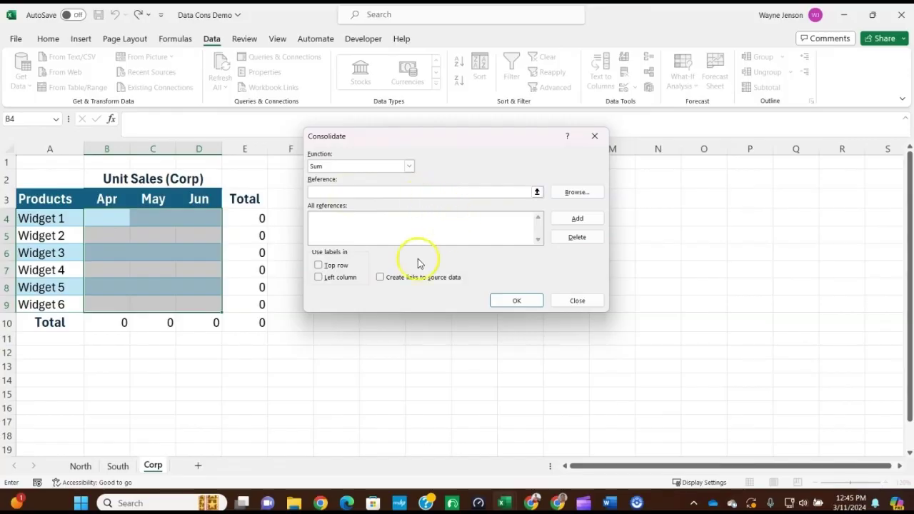
pyautogui.click(80, 465)
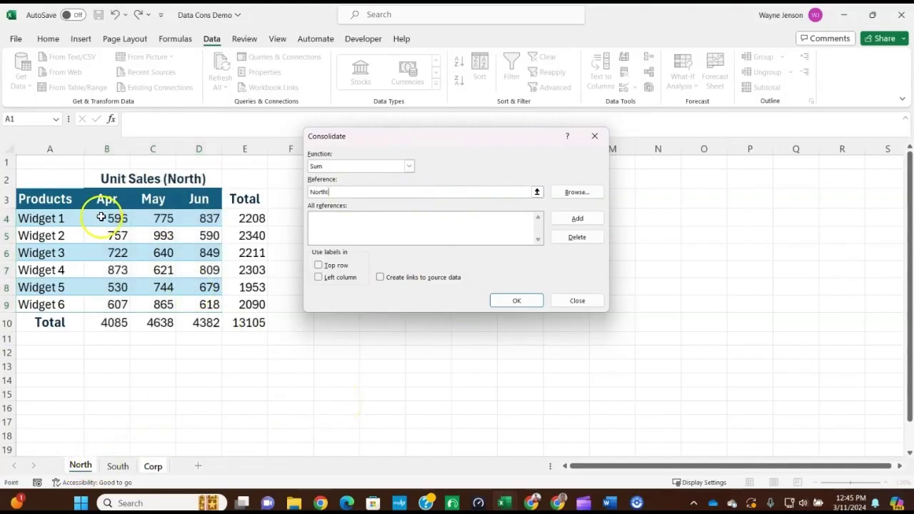
pyautogui.moveTo(101, 217); pyautogui.dragTo(165, 268)
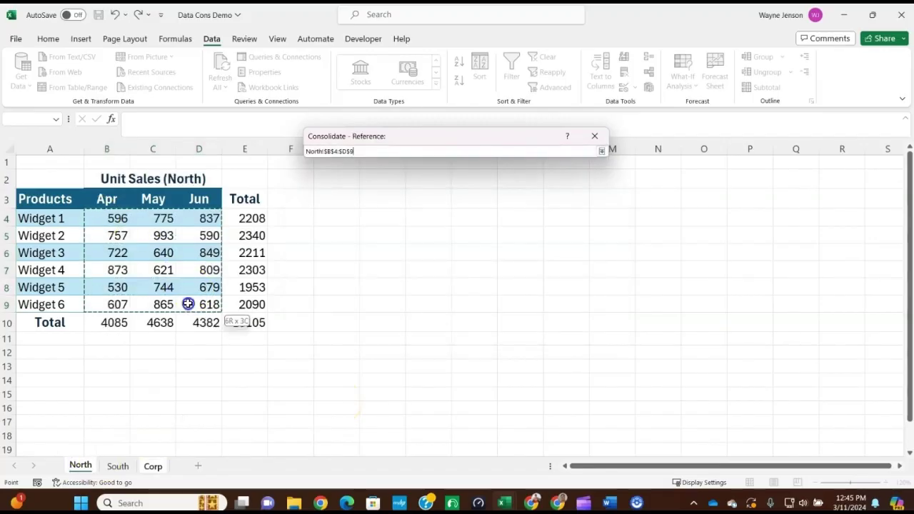
pyautogui.moveTo(188, 304); pyautogui.dragTo(188, 303)
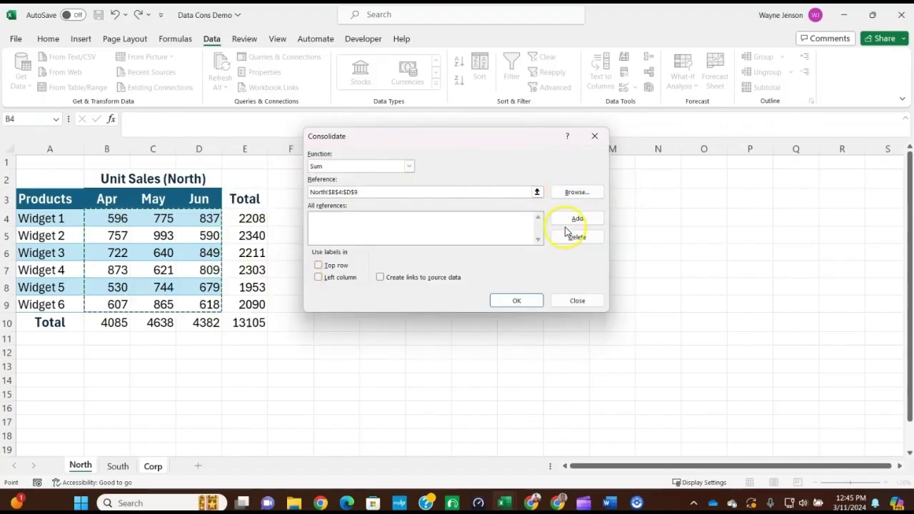
pyautogui.click(573, 220)
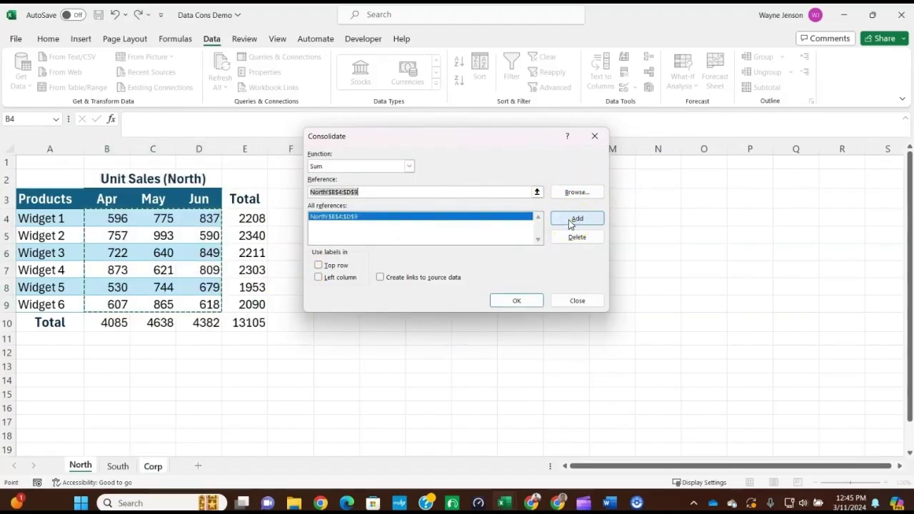
# Add South!$B$4:$D$9 as the second reference and run the consolidation
pyautogui.click(116, 467)
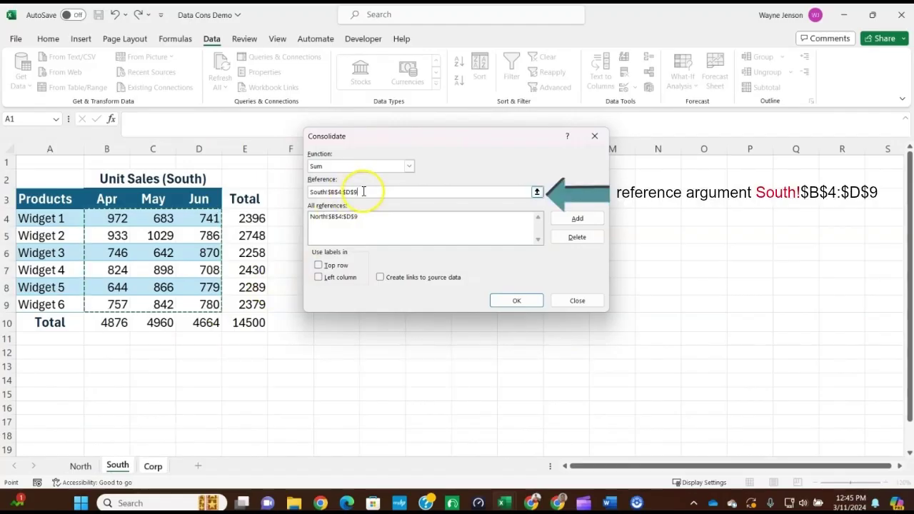
pyautogui.click(564, 225)
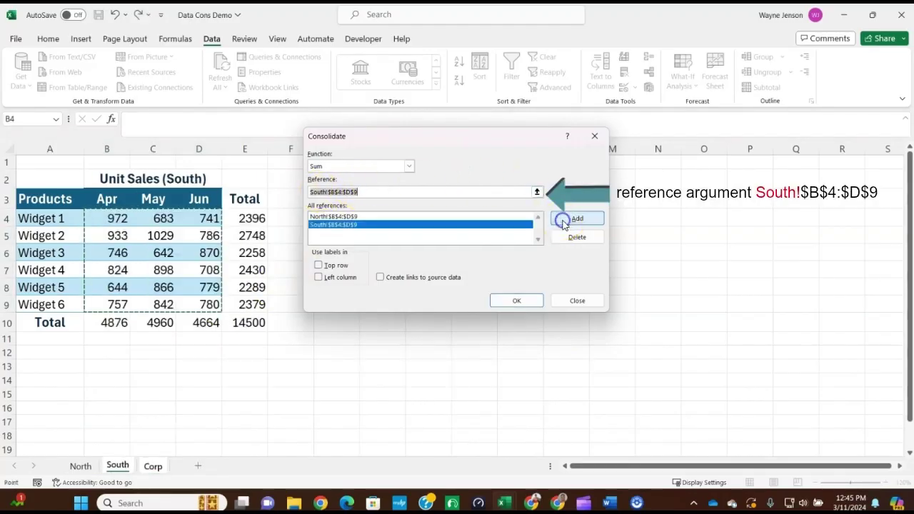
pyautogui.click(515, 301)
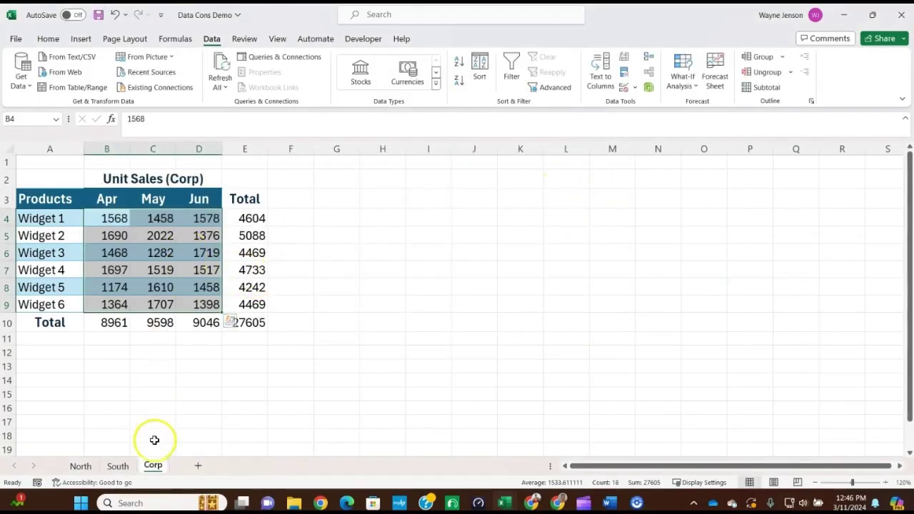
# Check the grand total in E10 on the Corp sheet against the totals on the North and South sheets
pyautogui.click(415, 202)
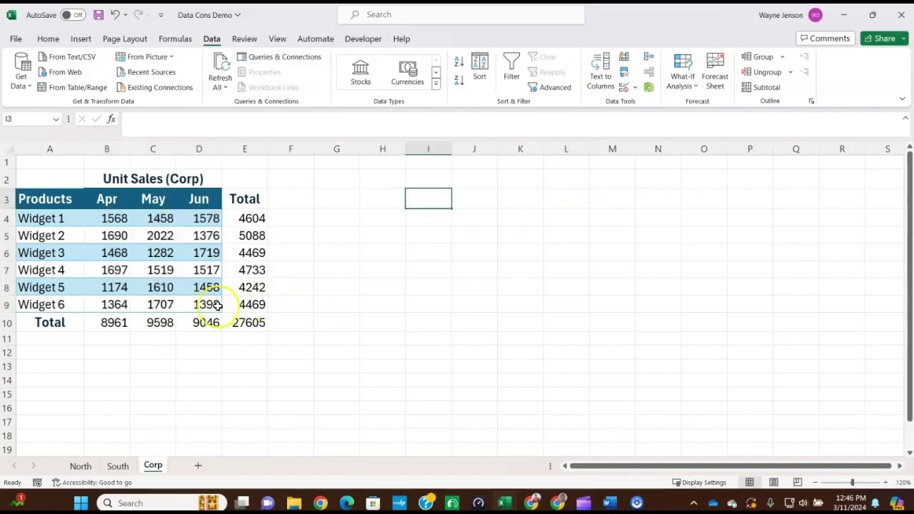
pyautogui.click(241, 326)
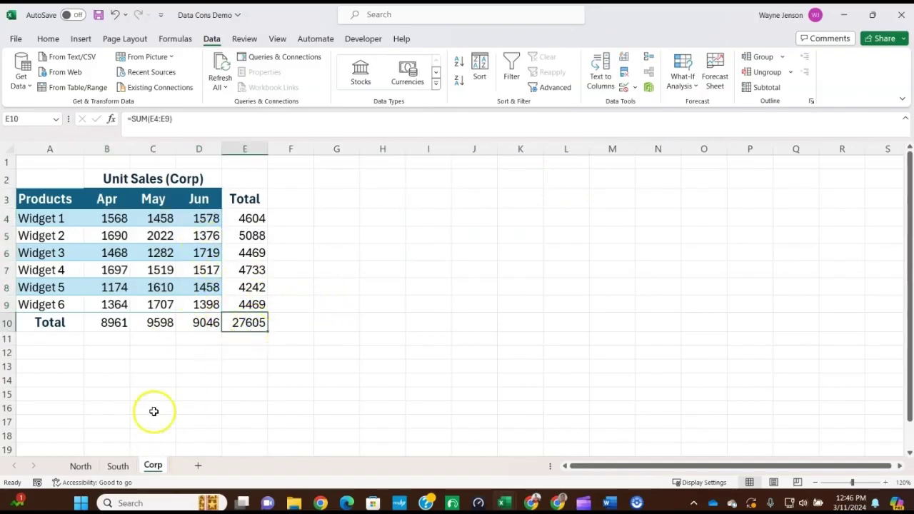
pyautogui.click(80, 467)
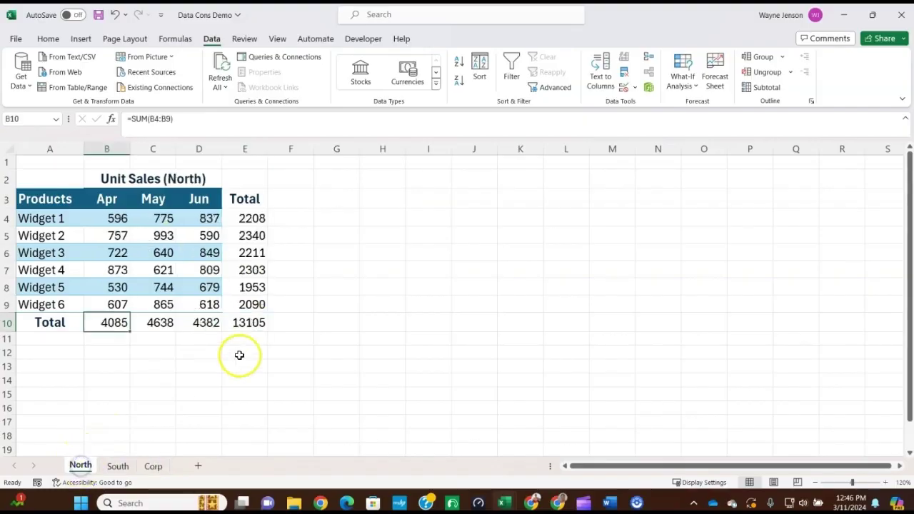
pyautogui.click(114, 466)
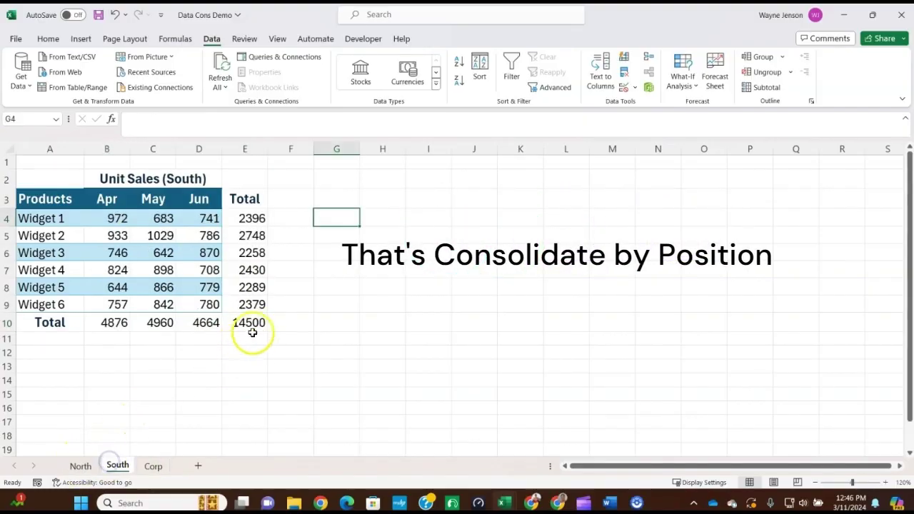
# Compare the order of the product and month labels on the South sheet with the Corp sheet
pyautogui.click(153, 466)
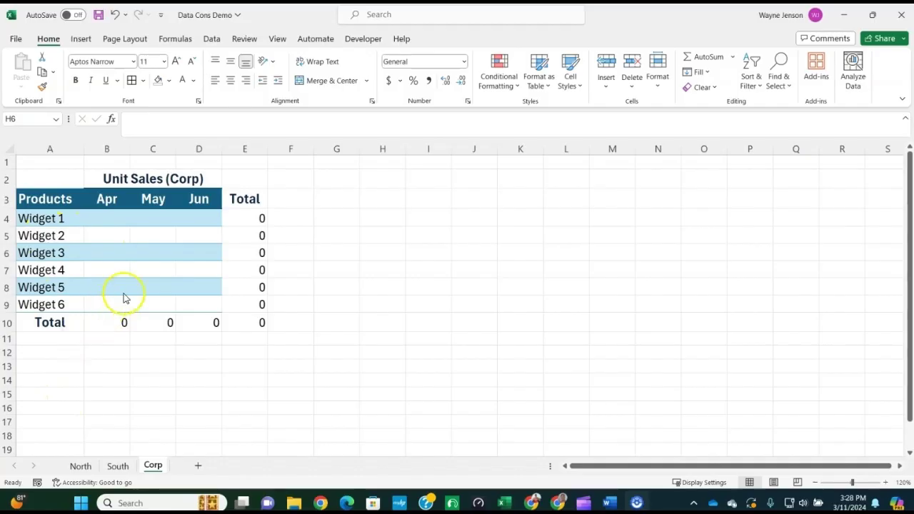
pyautogui.click(113, 470)
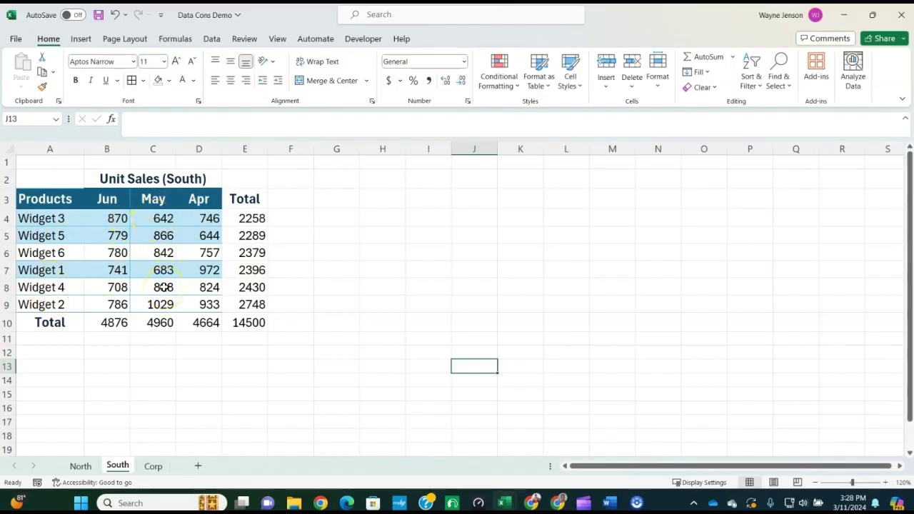
pyautogui.click(150, 466)
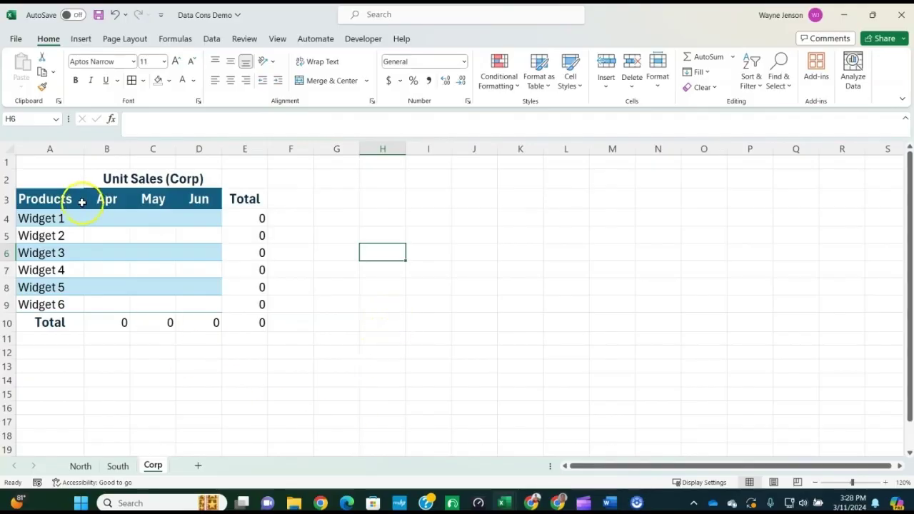
# Start a Consolidate operation with A3:D9 on the Corp sheet as destination and add North!$A$3:$D$9 as the first reference
pyautogui.moveTo(53, 201); pyautogui.dragTo(183, 298)
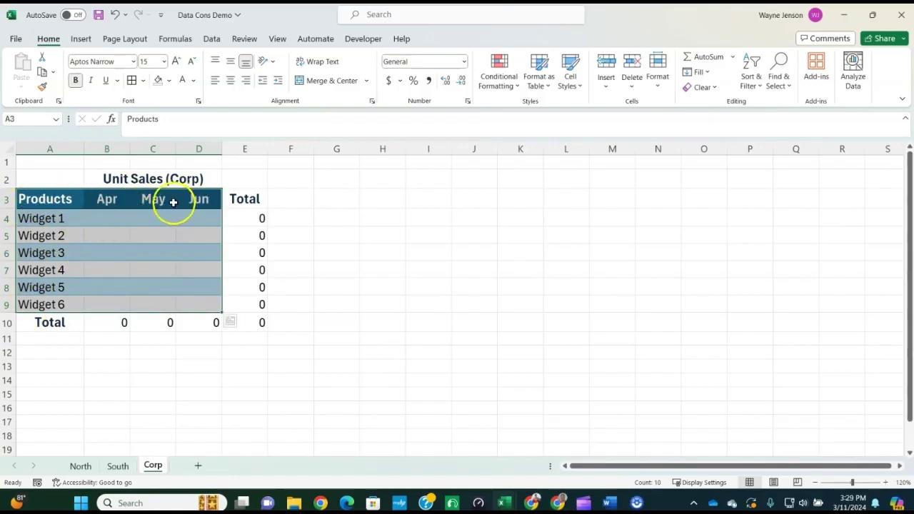
pyautogui.click(211, 38)
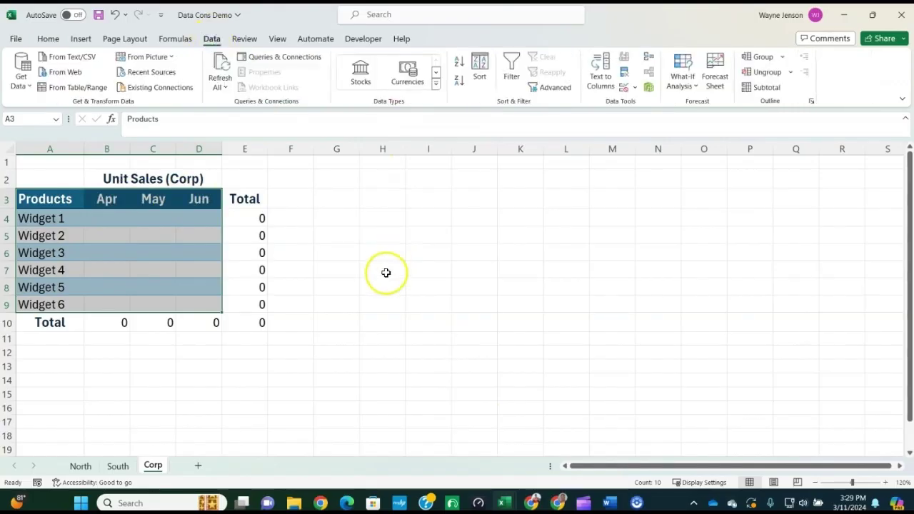
pyautogui.click(648, 58)
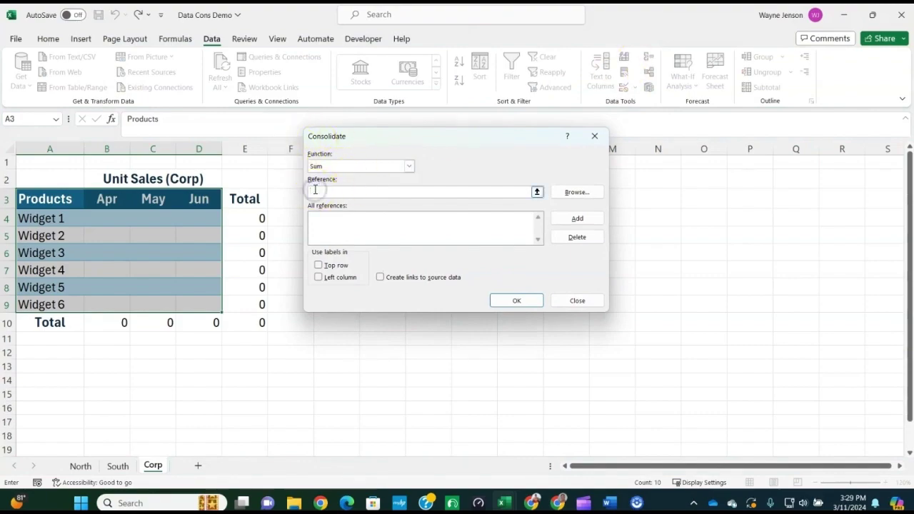
pyautogui.click(79, 466)
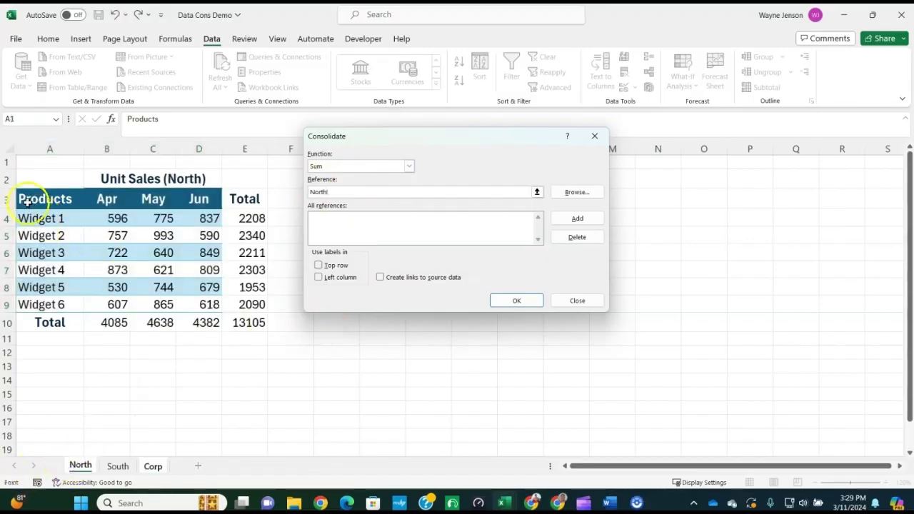
pyautogui.moveTo(27, 202); pyautogui.dragTo(184, 285)
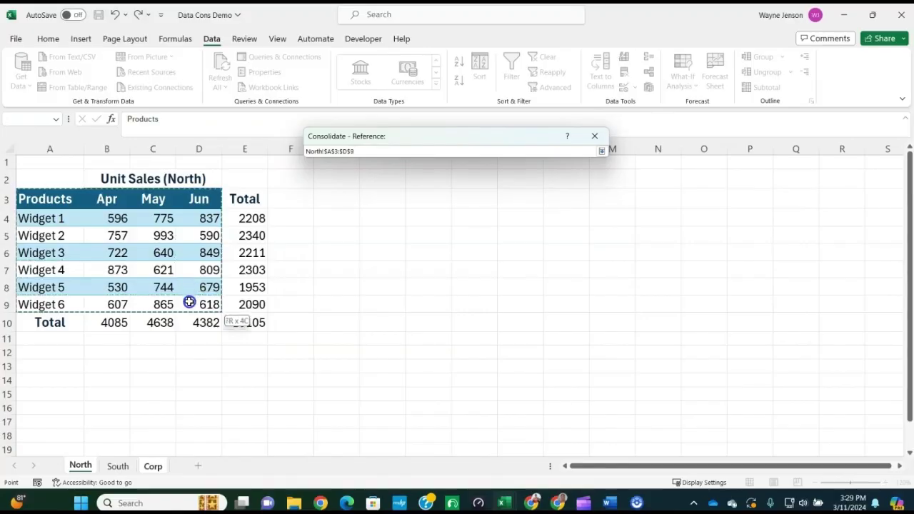
pyautogui.moveTo(189, 302); pyautogui.dragTo(190, 302)
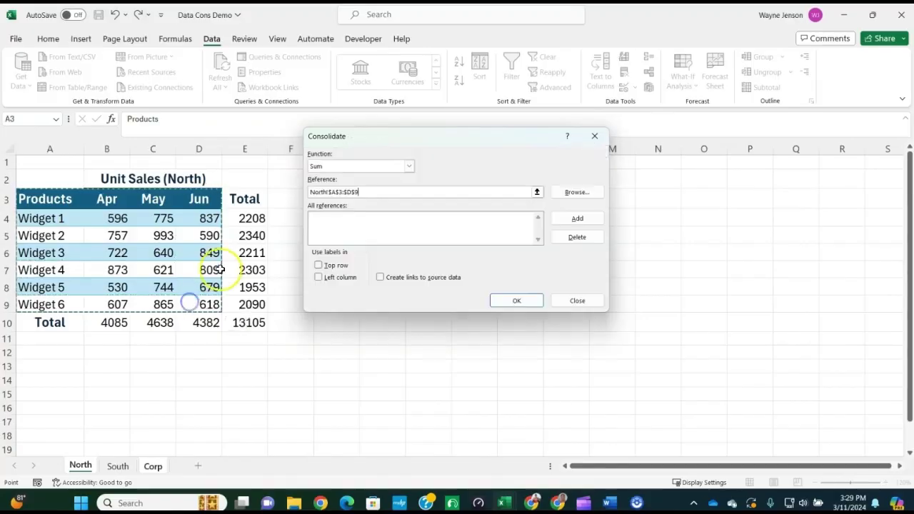
pyautogui.click(574, 222)
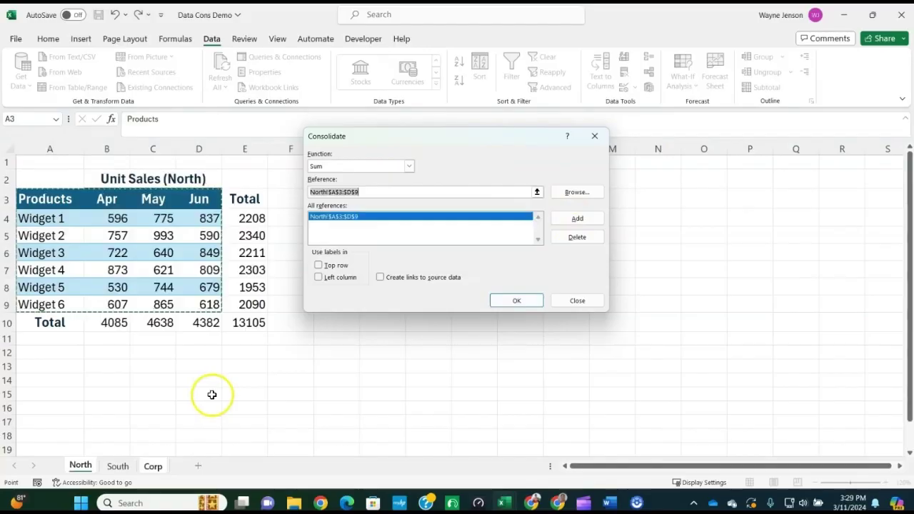
# Add South!$A$3:$D$9 as the second reference and run the consolidation using labels in the top row and left column
pyautogui.click(113, 466)
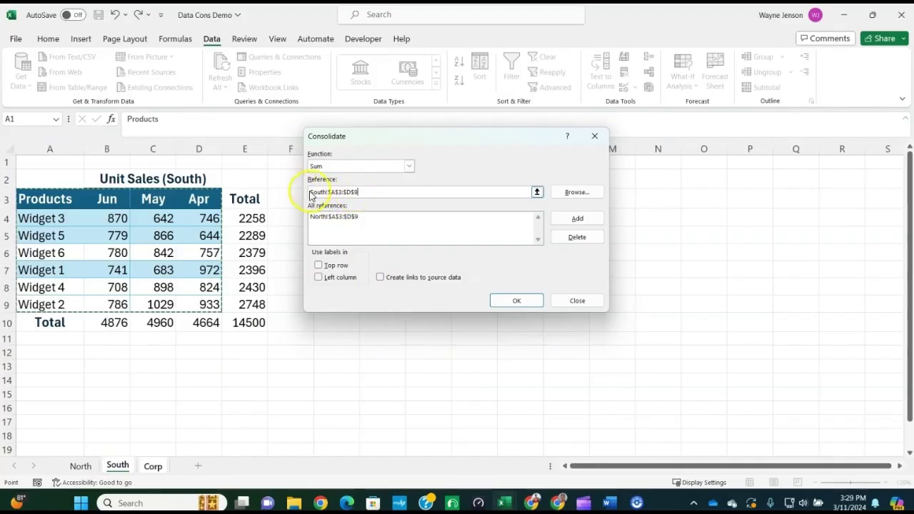
pyautogui.click(575, 217)
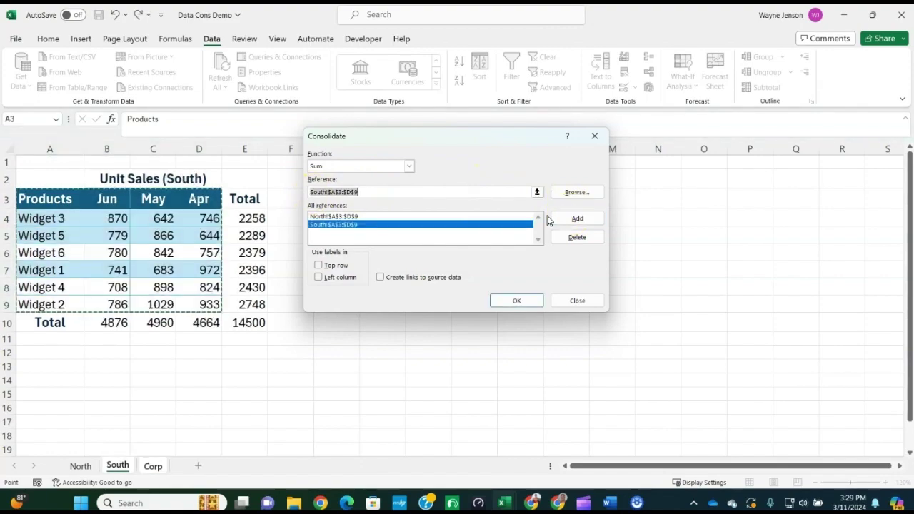
pyautogui.click(319, 266)
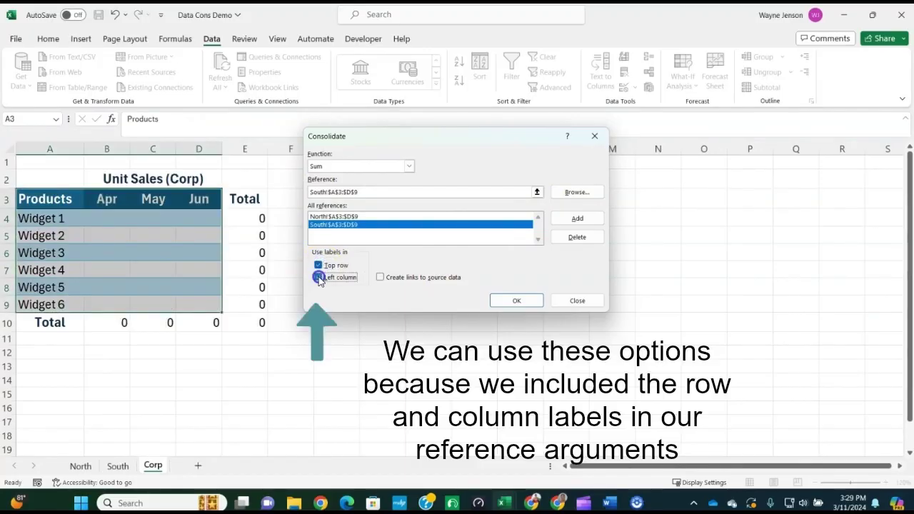
pyautogui.click(319, 277)
pyautogui.click(511, 300)
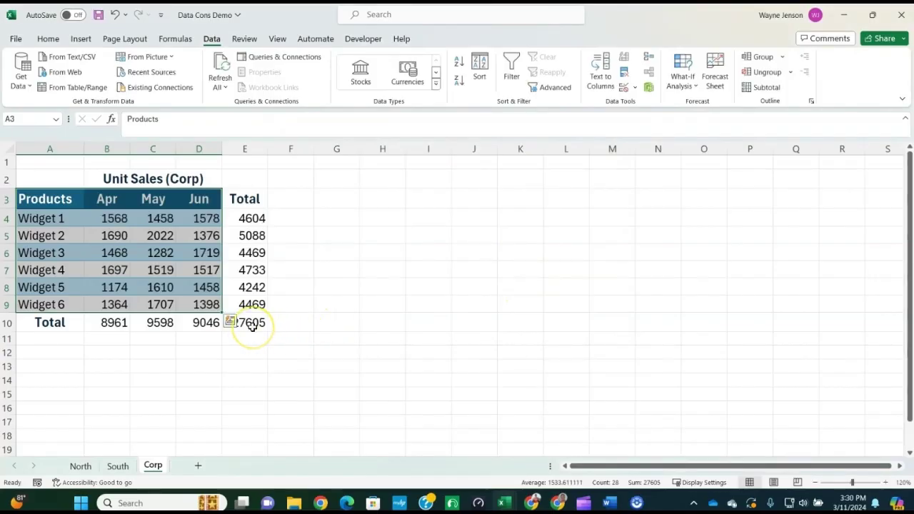
# Check the Corp sheet's grand total in E10 and the label layout against the South and North sheets
pyautogui.click(252, 326)
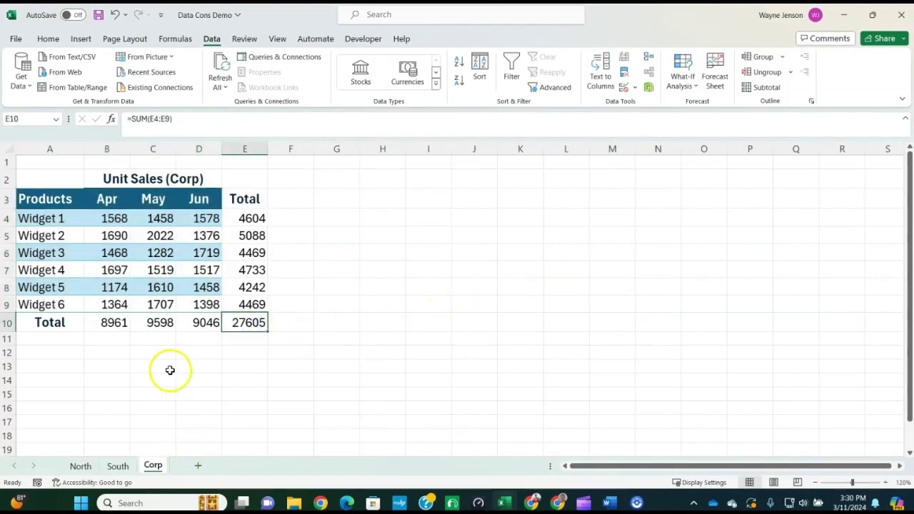
pyautogui.click(117, 465)
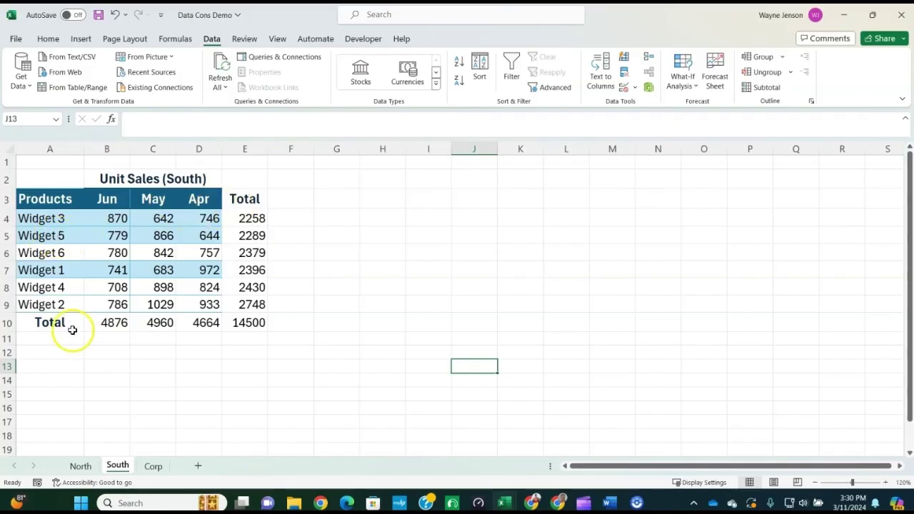
pyautogui.click(81, 466)
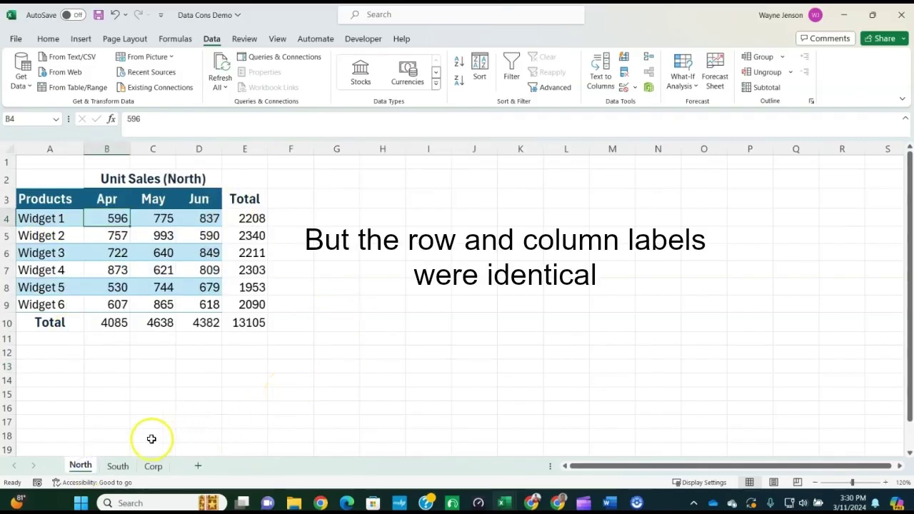
pyautogui.click(256, 324)
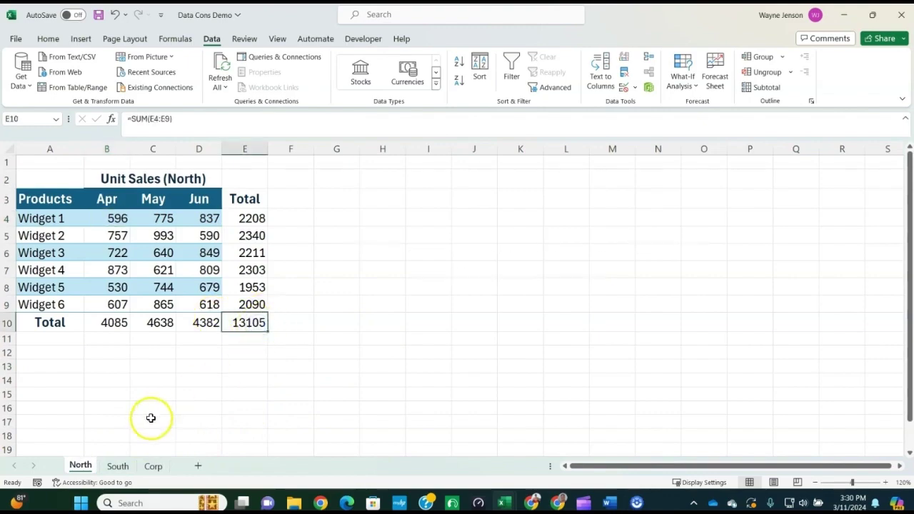
pyautogui.click(117, 465)
pyautogui.click(245, 323)
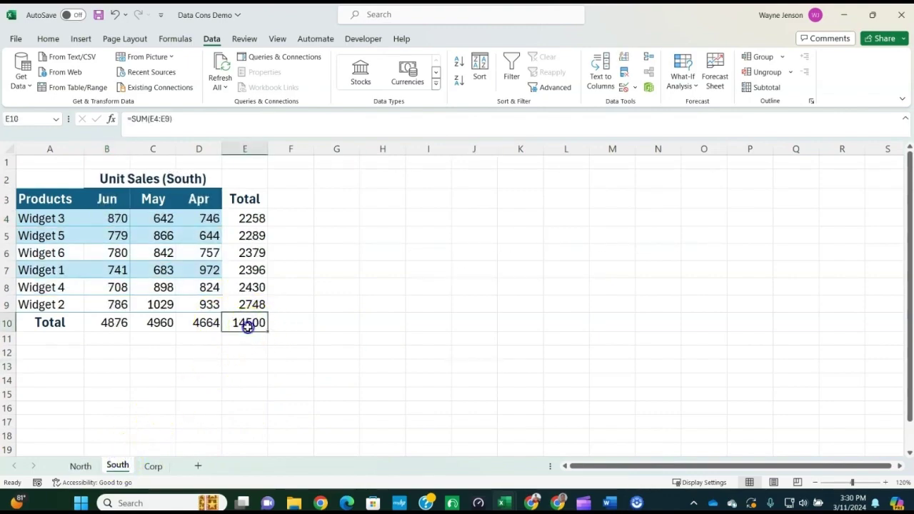
pyautogui.click(153, 467)
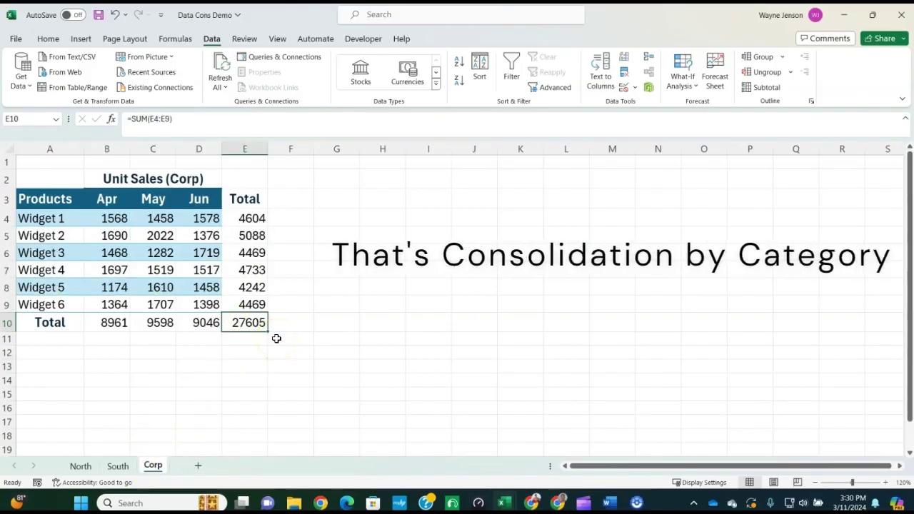
pyautogui.click(277, 346)
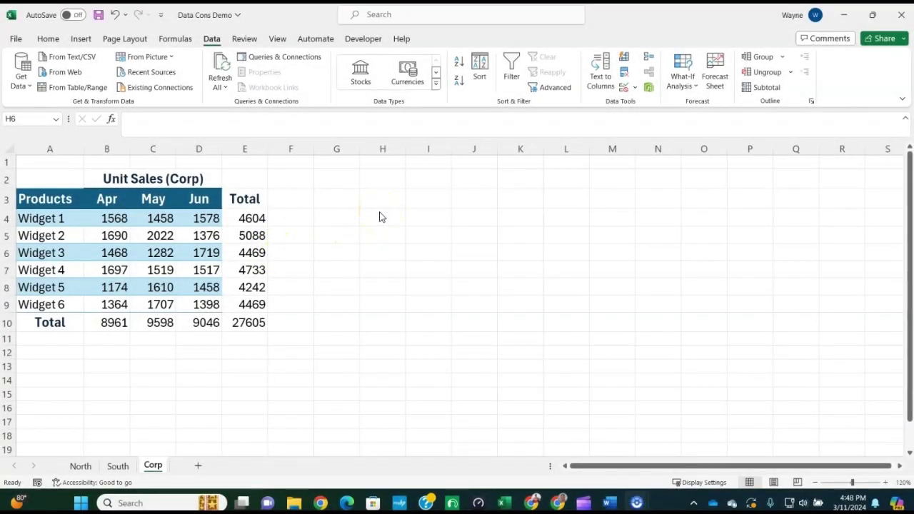
# Set Widget 1's April sales in B4 on the North sheet to 1596
pyautogui.click(413, 203)
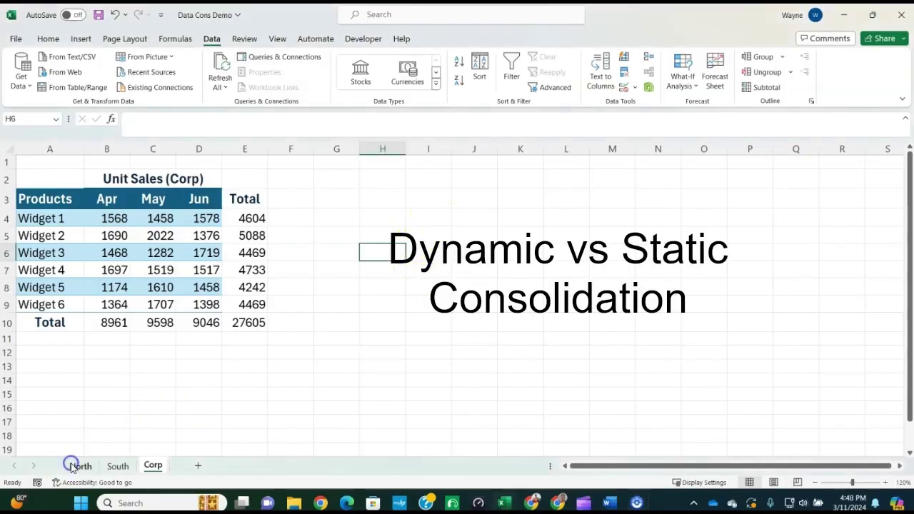
pyautogui.click(153, 465)
pyautogui.click(82, 465)
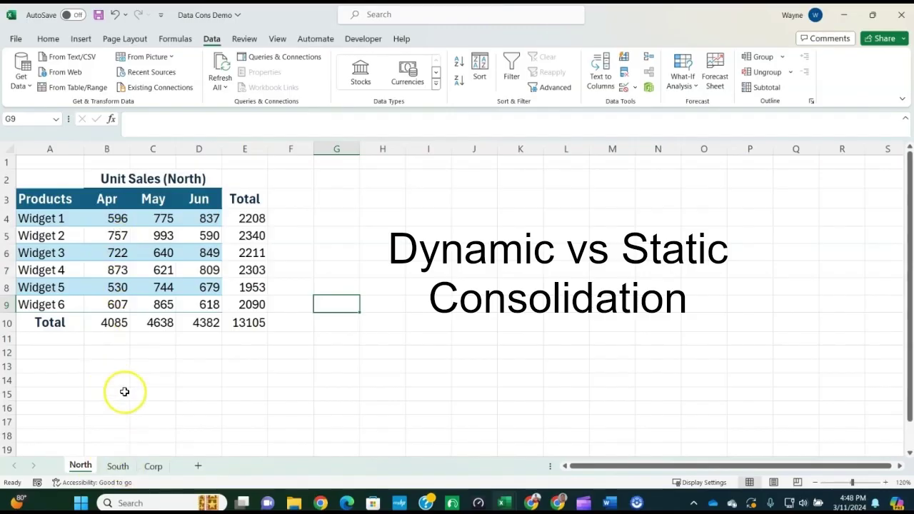
pyautogui.click(112, 217)
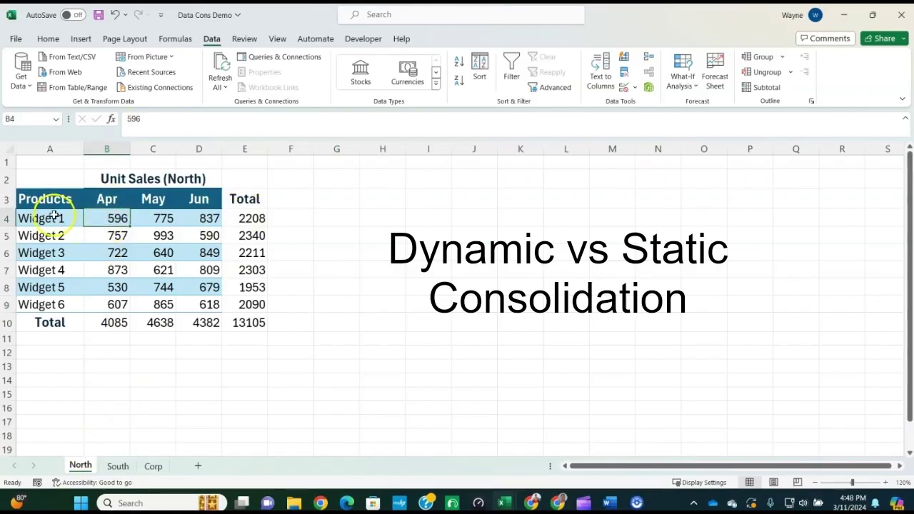
pyautogui.click(132, 118)
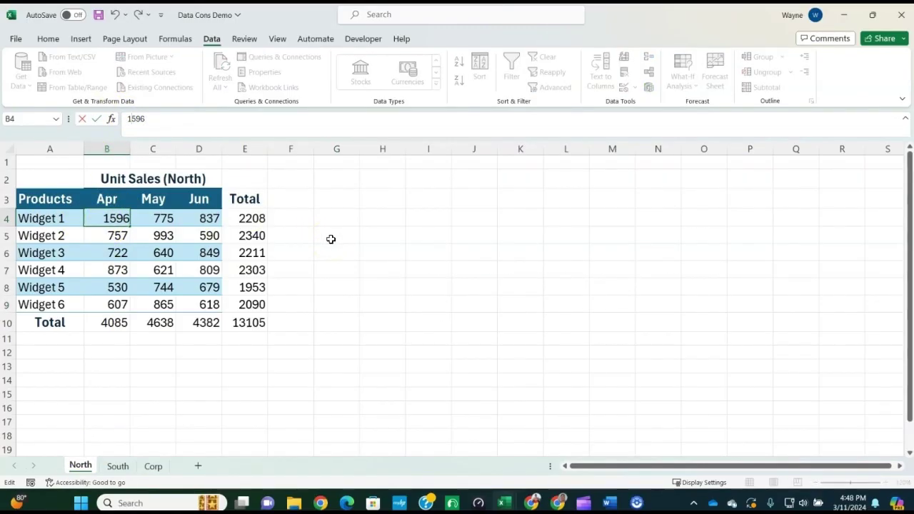
pyautogui.write('1')
pyautogui.press('Return')
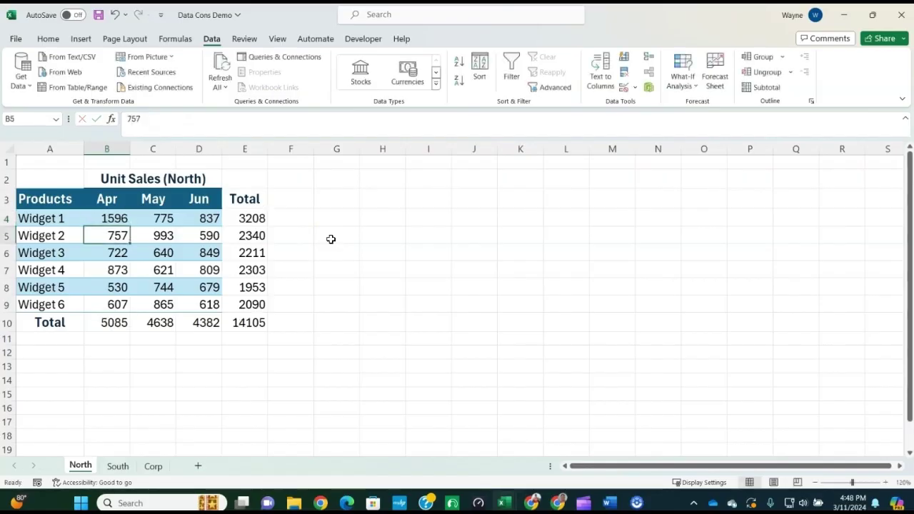
# Compare the grand total in E10 on the North sheet with E10 on the Corp sheet after the edit
pyautogui.click(243, 324)
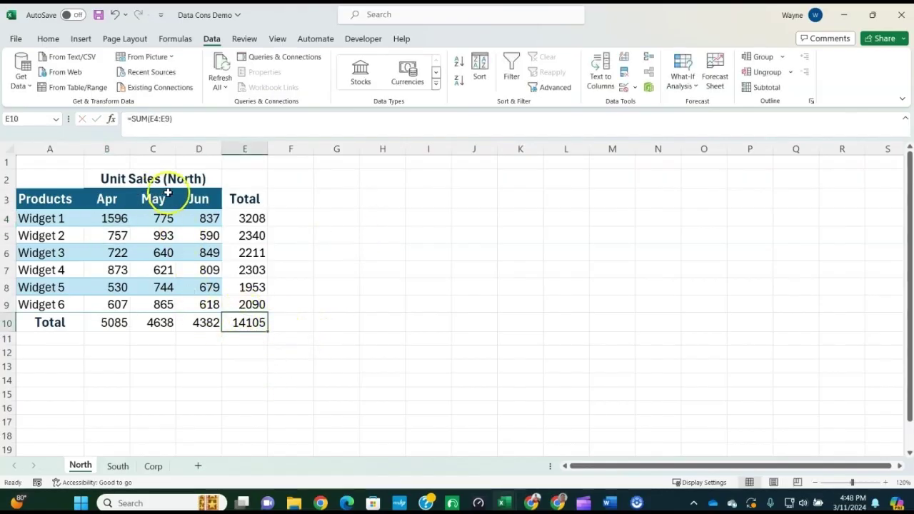
pyautogui.click(152, 468)
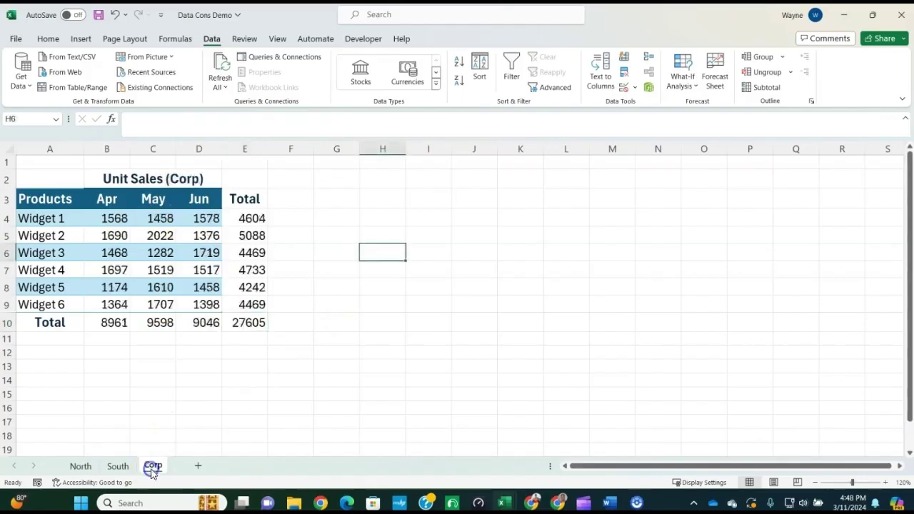
pyautogui.click(241, 321)
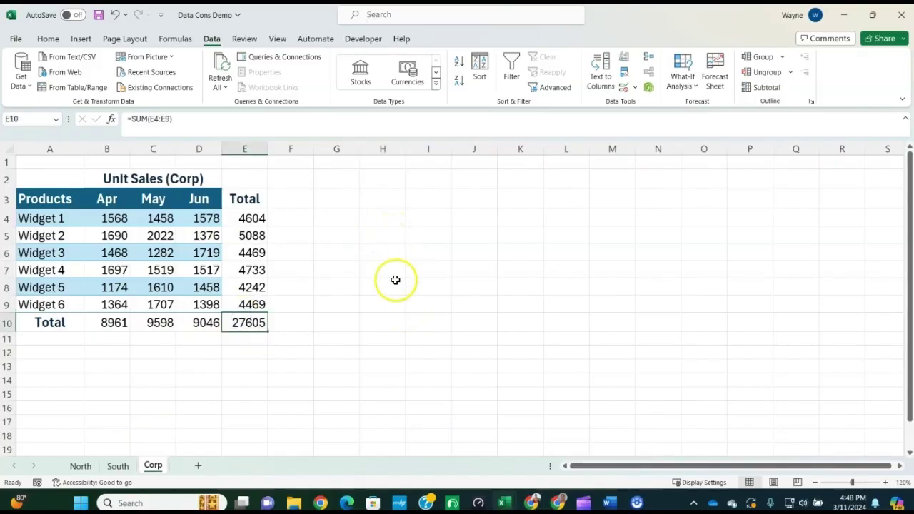
pyautogui.click(80, 466)
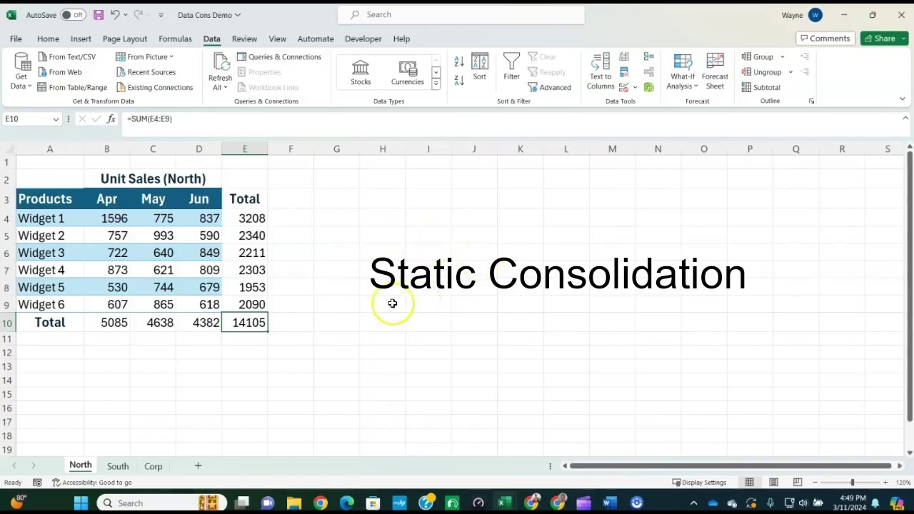
# Rerun the consolidation into A3:D9 on the Corp sheet with links to the source data, and select the grand total cell
pyautogui.click(155, 466)
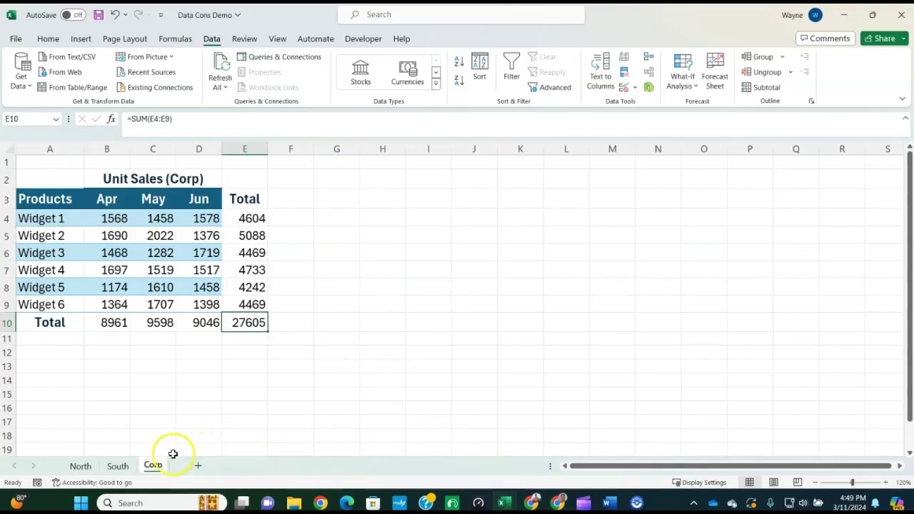
pyautogui.moveTo(39, 199); pyautogui.dragTo(210, 302)
pyautogui.click(653, 63)
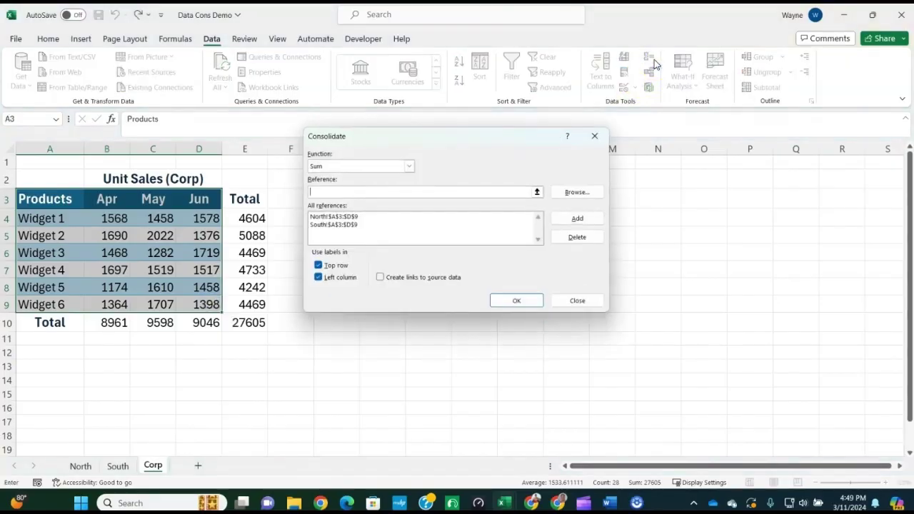
pyautogui.click(380, 279)
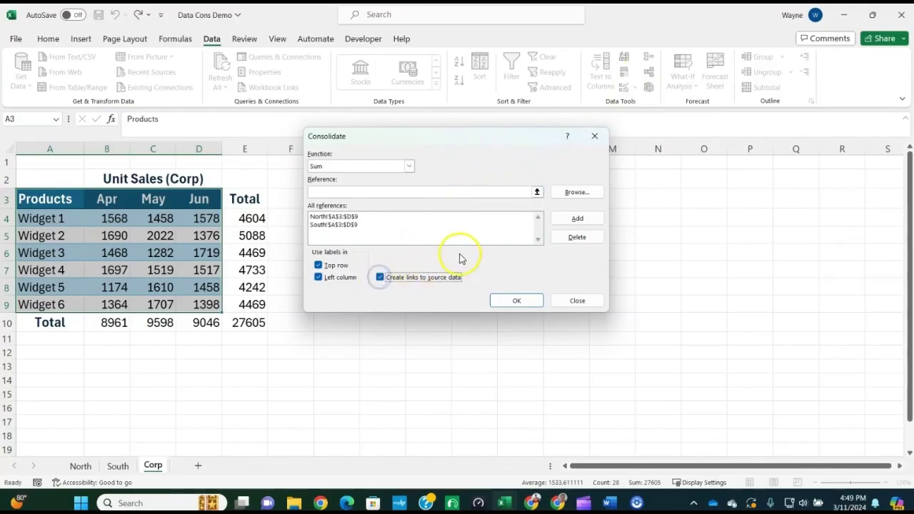
pyautogui.click(514, 302)
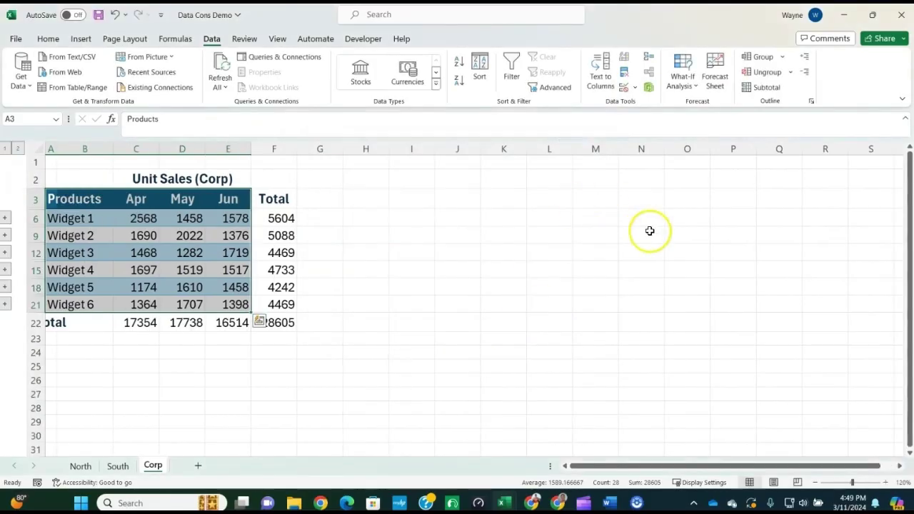
pyautogui.click(285, 353)
pyautogui.click(280, 325)
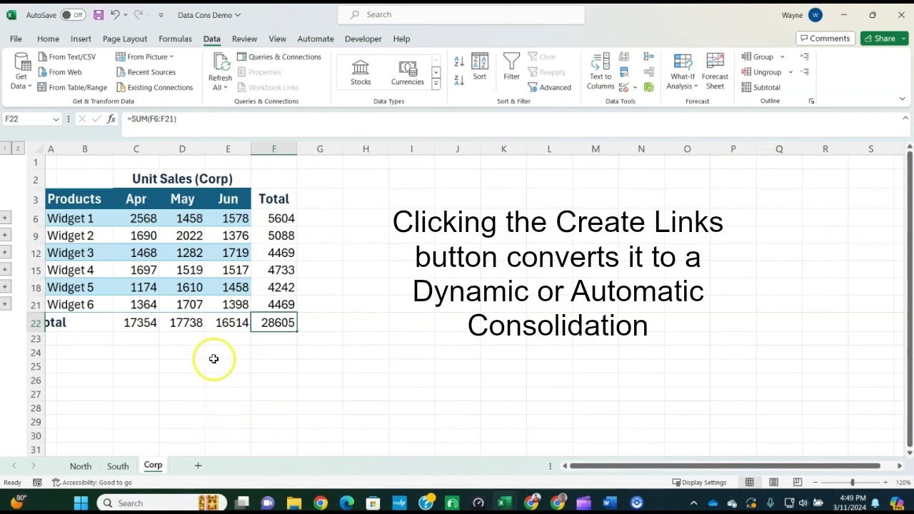
# Set Widget 1's April sales in B4 on the North sheet to 596
pyautogui.click(80, 468)
pyautogui.click(113, 216)
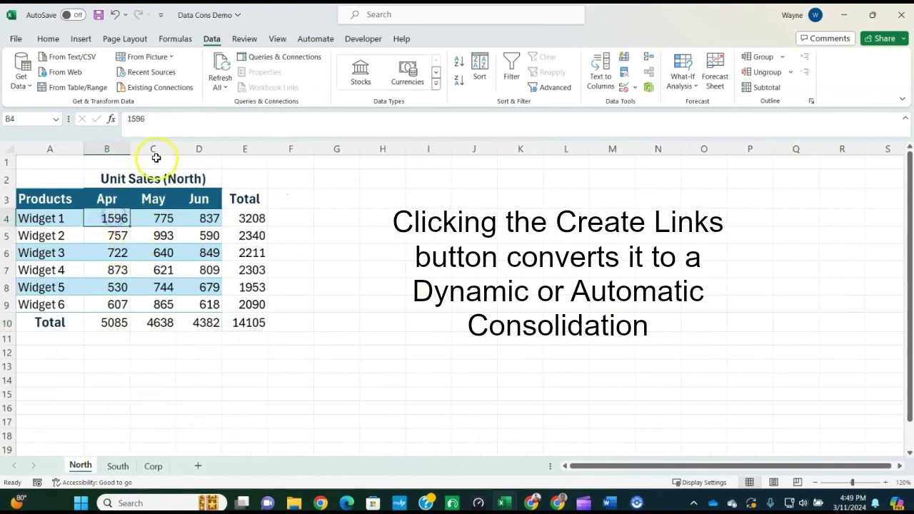
pyautogui.click(136, 118)
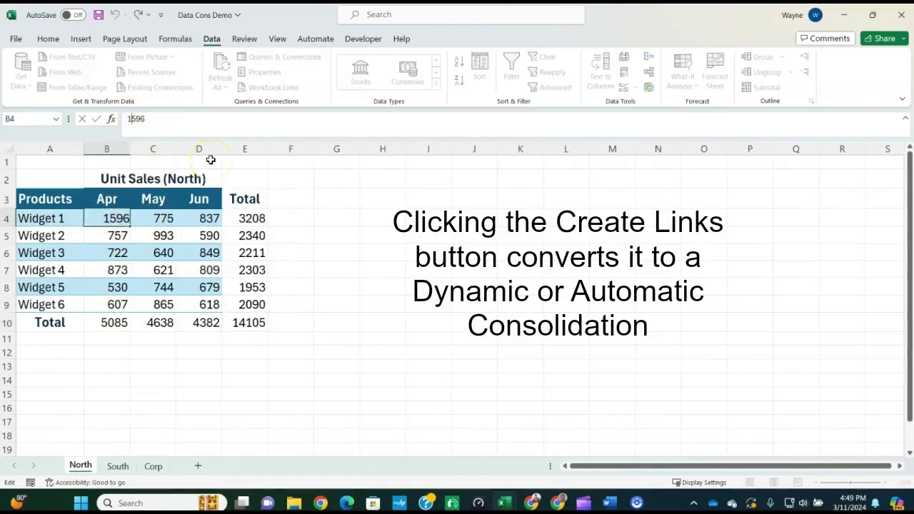
pyautogui.press('Return')
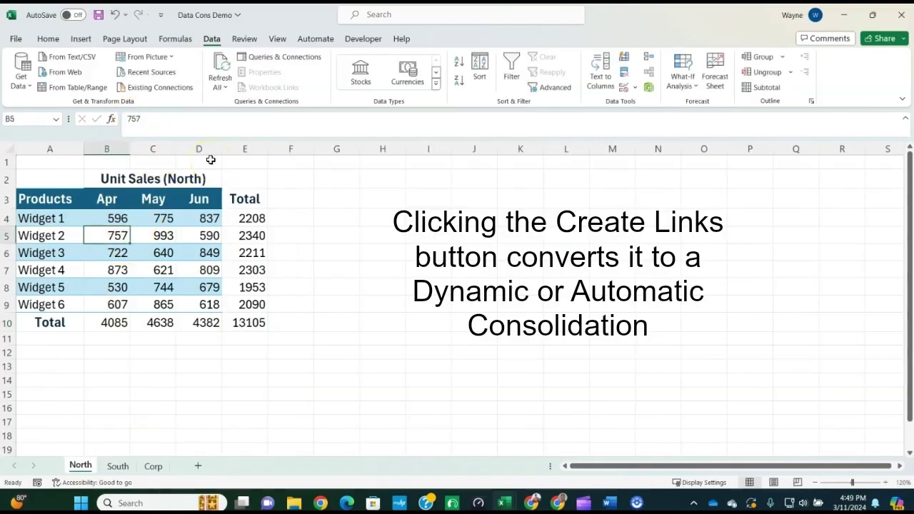
# Compare the grand totals on the North and Corp sheets after the edit, and review the Consolidate settings on the Corp sheet
pyautogui.click(245, 327)
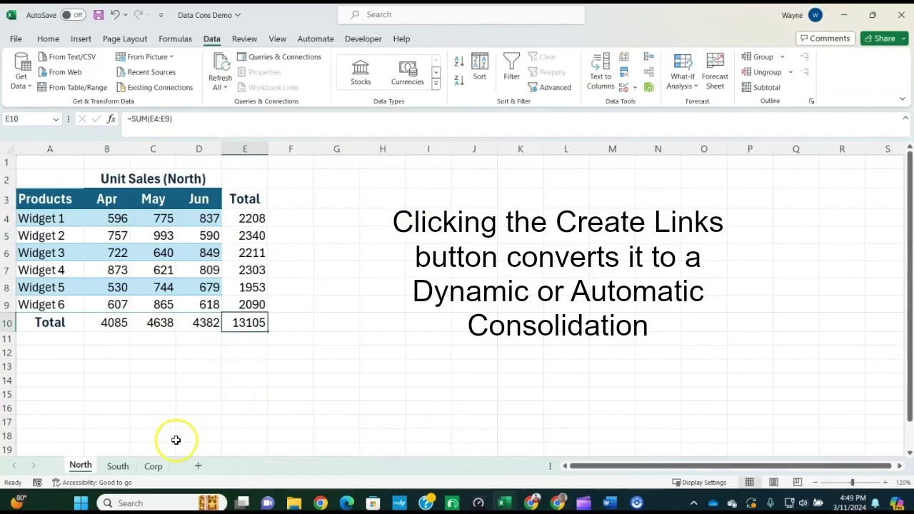
pyautogui.click(153, 466)
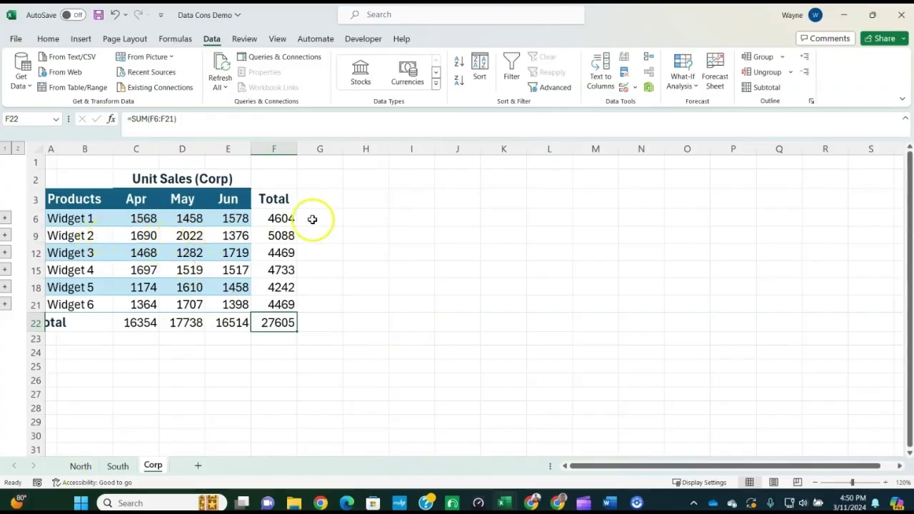
pyautogui.click(646, 56)
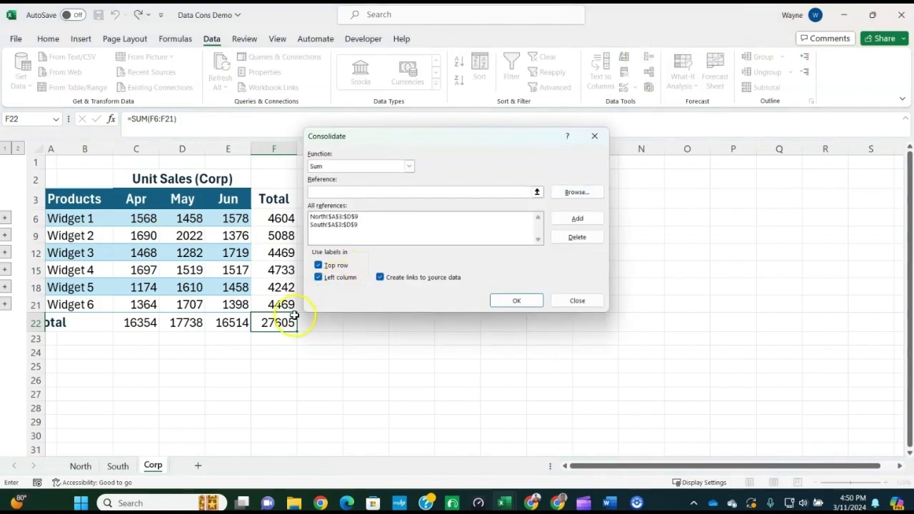